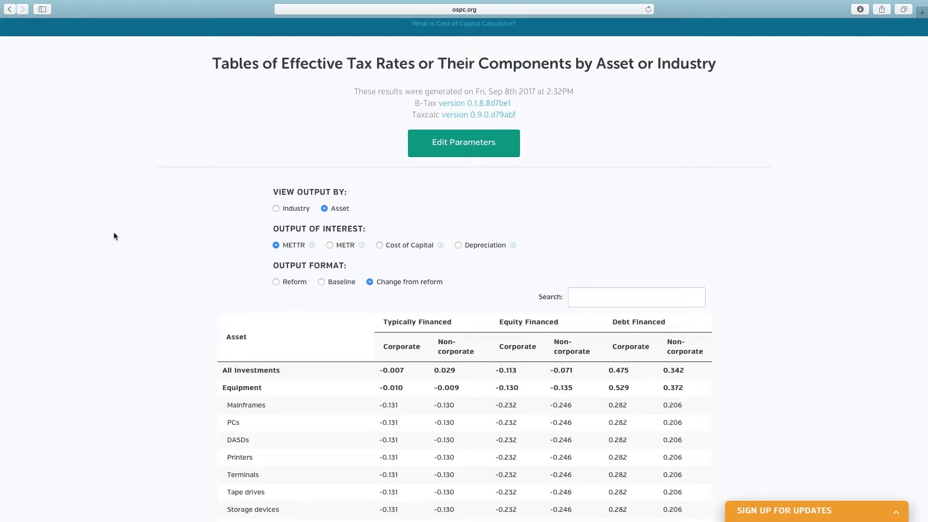
- Go to ospc.org and open the Cost of Capital Calculator to explore its numbers
left_click(364, 7)
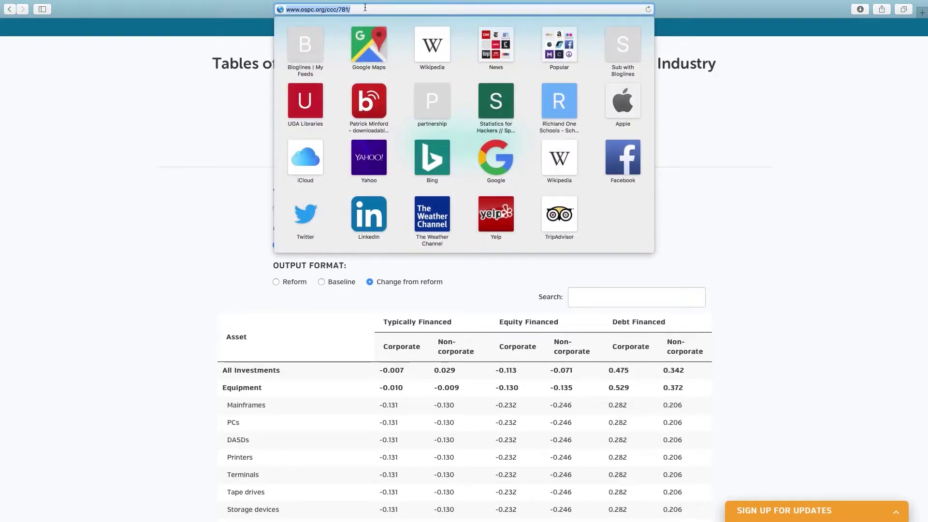
type("ospc.org")
key("Return")
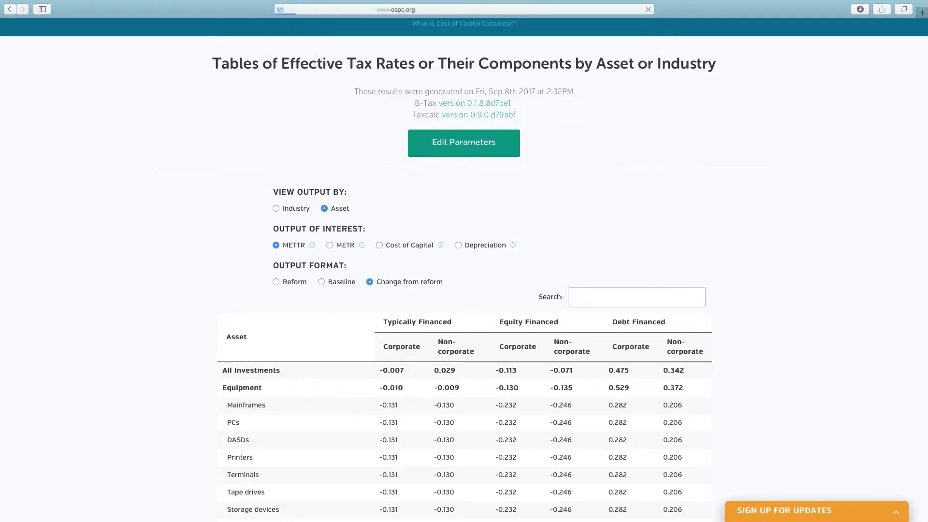
scroll(768, 201, "down", 6)
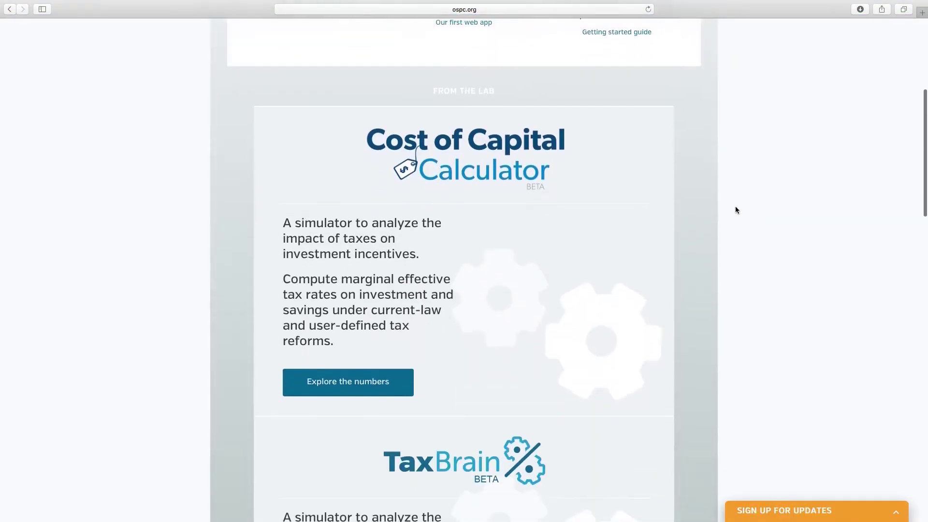
left_click(369, 383)
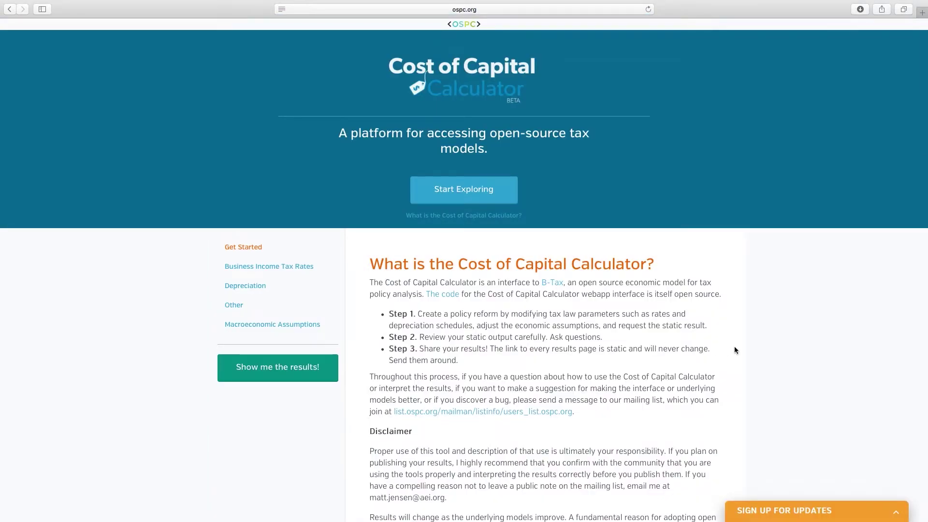
- Read the calculator's introduction, disclaimer, effective tax rate calculation notes and accuracy notes down to the parameter sections
scroll(735, 346, "down", 3)
scroll(734, 349, "down", 3)
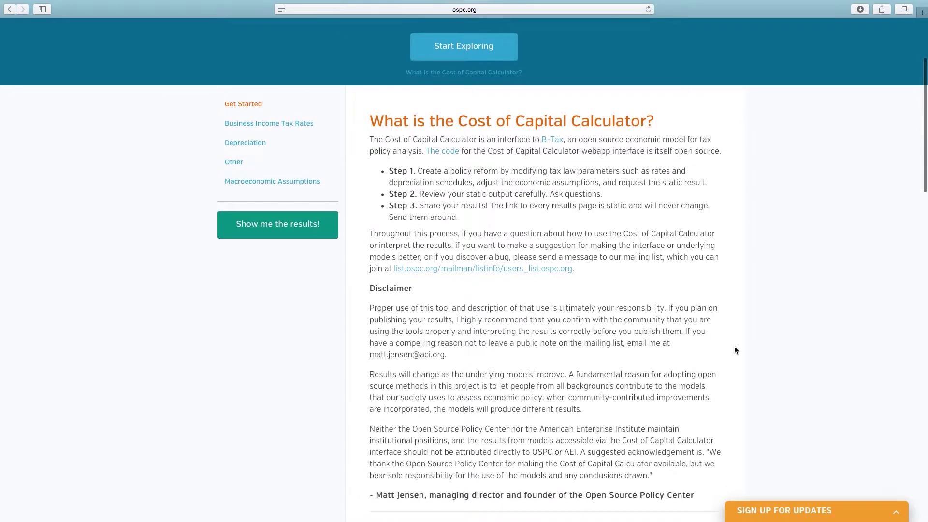
scroll(735, 350, "down", 4)
scroll(734, 350, "down", 6)
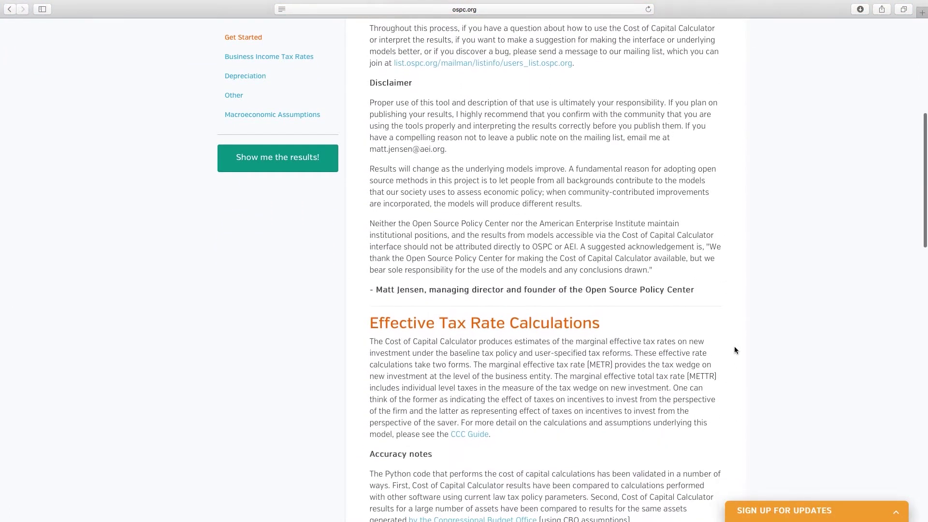
scroll(735, 350, "down", 5)
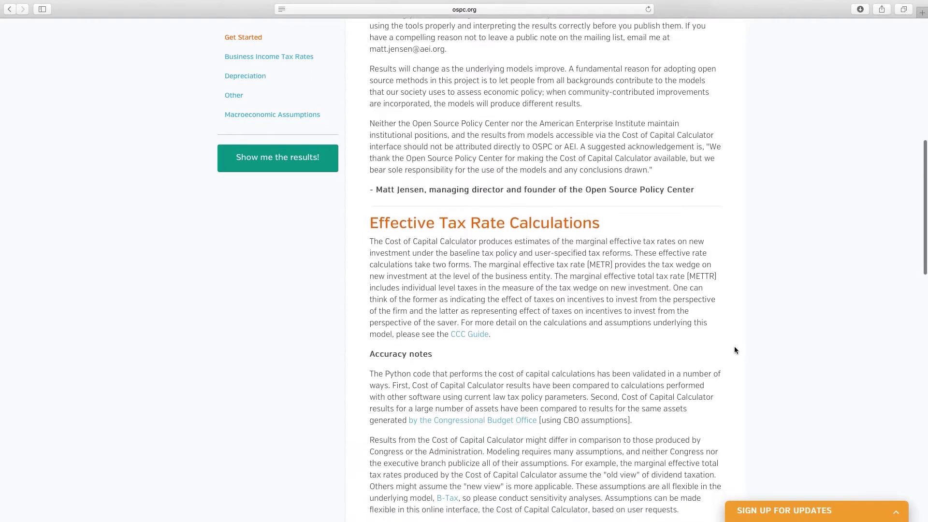
scroll(735, 350, "down", 1)
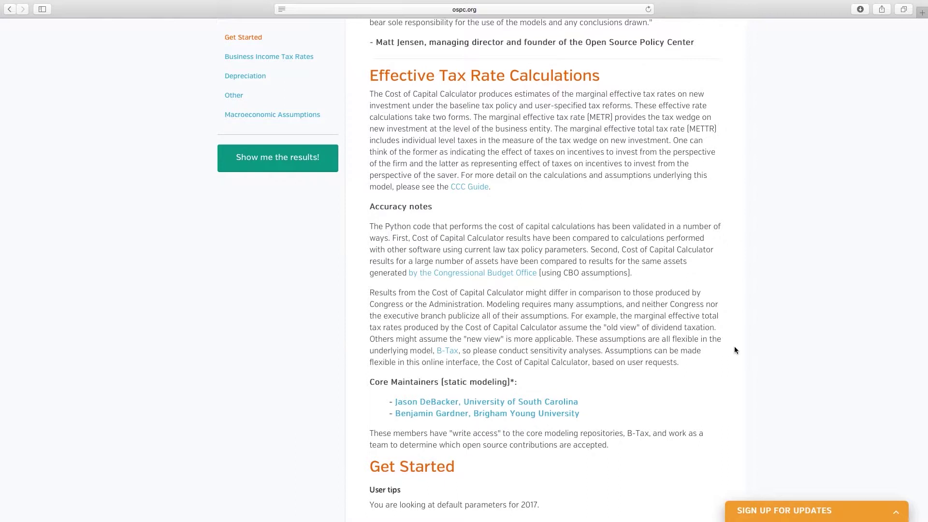
scroll(735, 350, "down", 5)
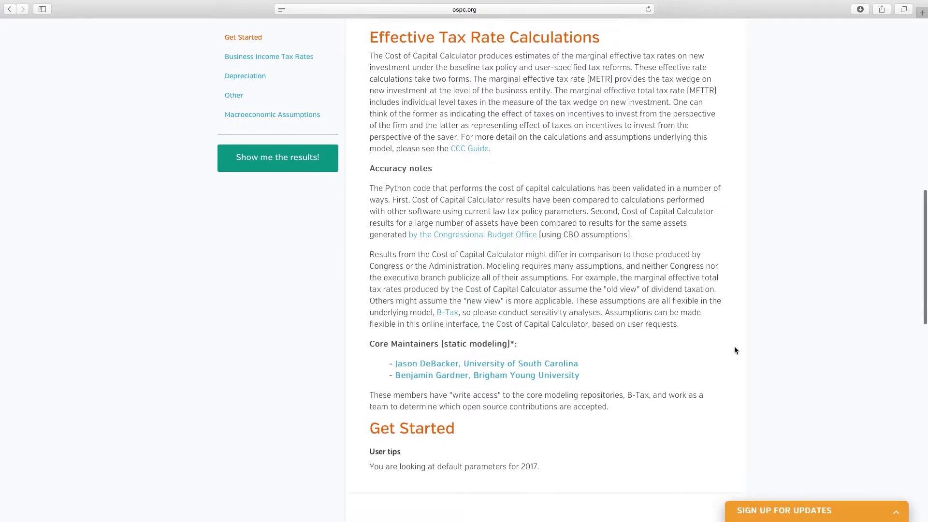
scroll(735, 350, "down", 6)
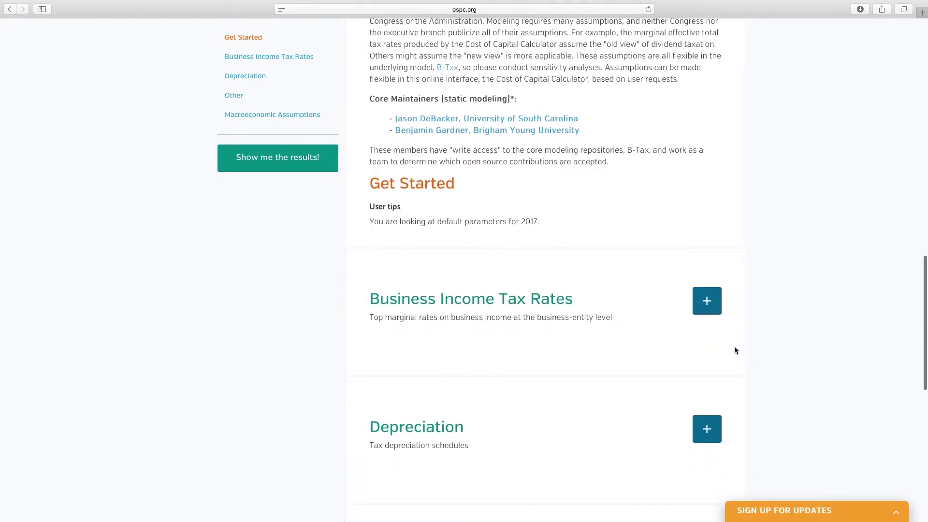
scroll(734, 349, "down", 3)
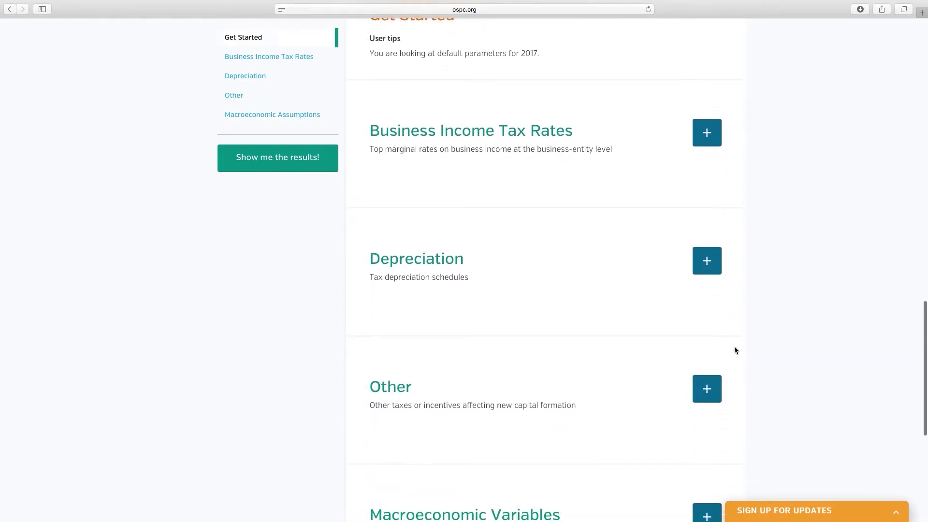
- Expand the Business Income Tax Rates section and examine its corporate and non-corporate rate parameters
scroll(735, 349, "down", 1)
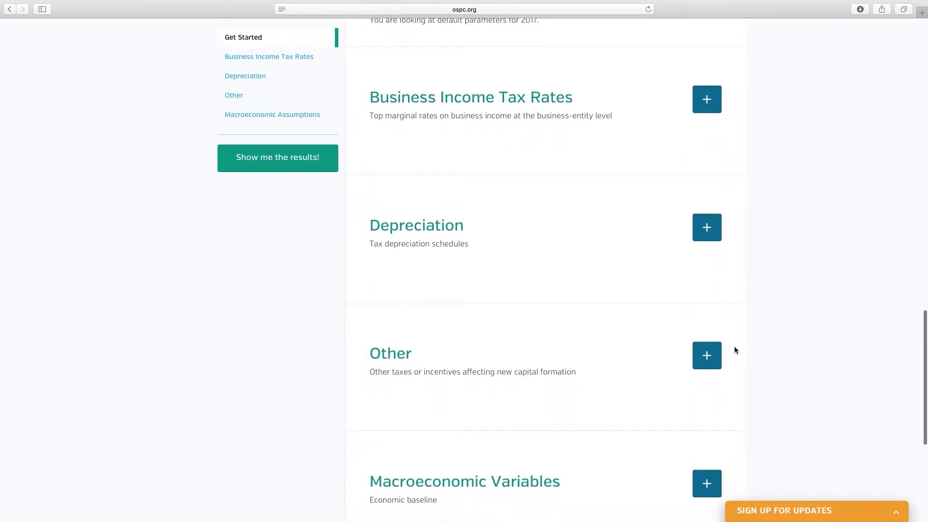
left_click(705, 111)
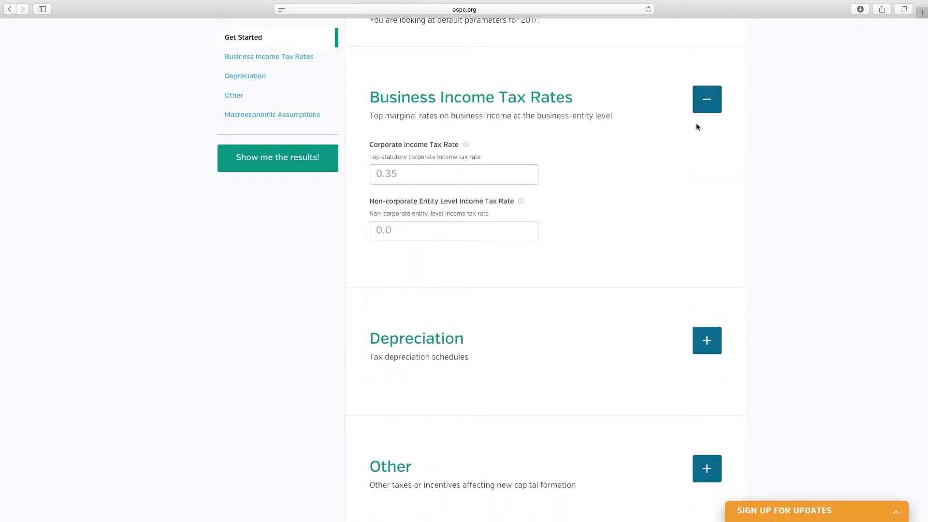
left_click(517, 175)
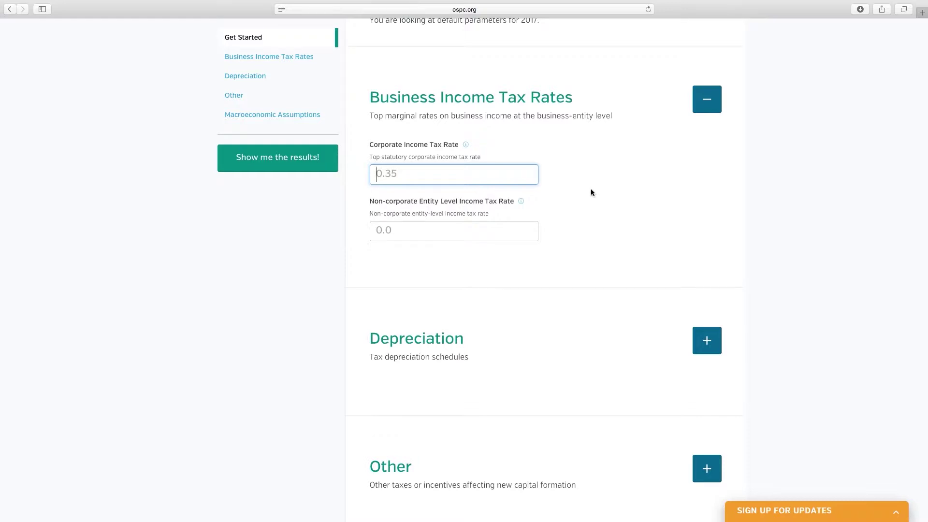
left_click(505, 233)
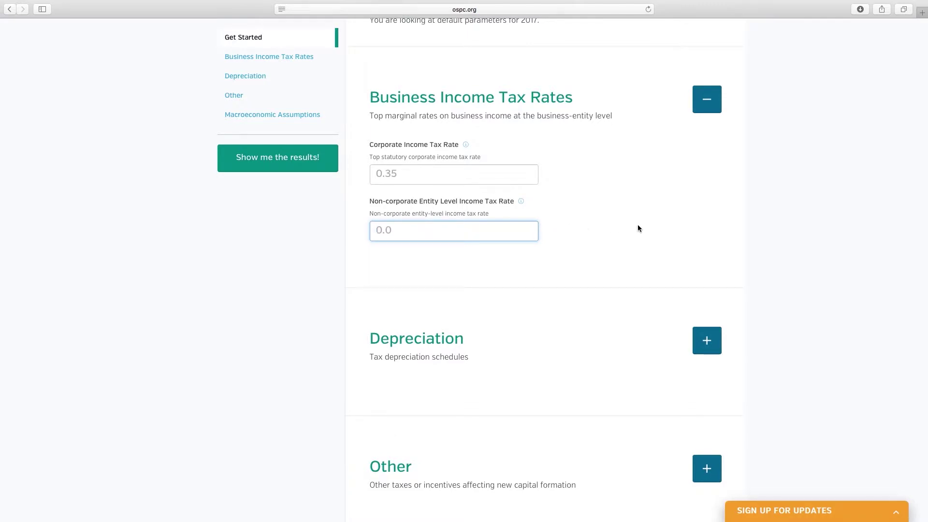
- Expand the Depreciation section and read the descriptions of the GDS, ADS, Economic and Bonus columns
scroll(637, 225, "down", 1)
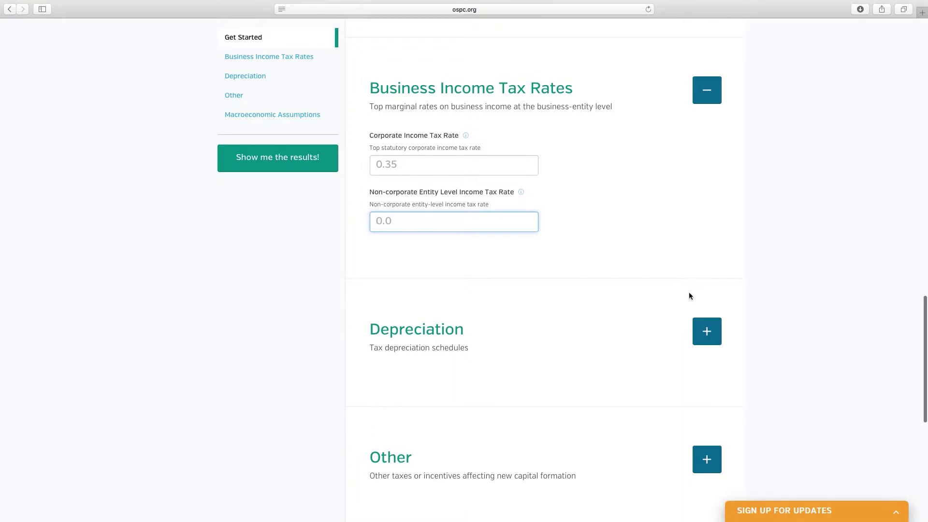
left_click(706, 330)
scroll(610, 303, "down", 2)
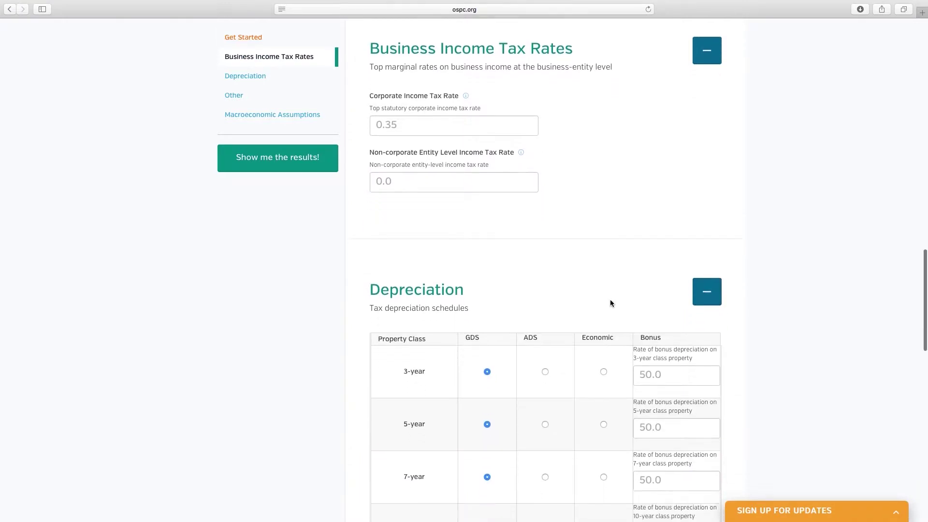
scroll(610, 303, "down", 8)
mouse_move(477, 165)
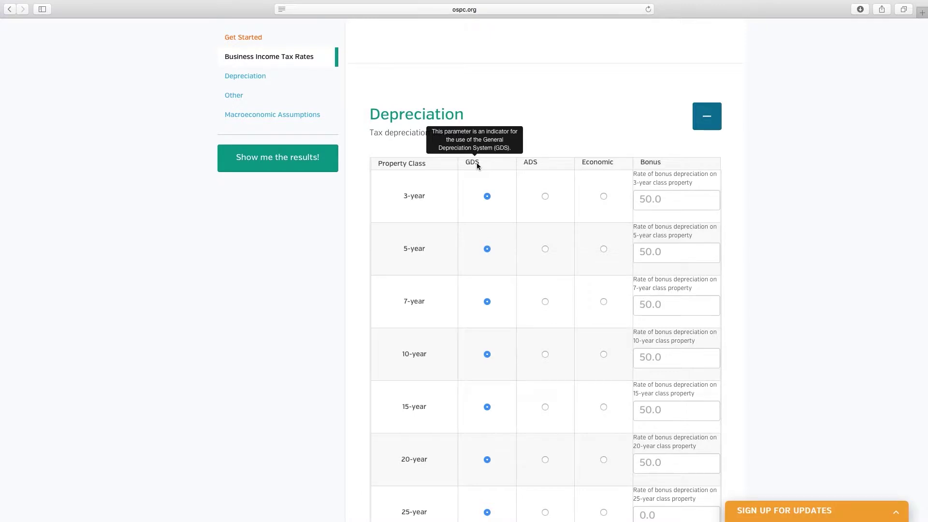
mouse_move(534, 165)
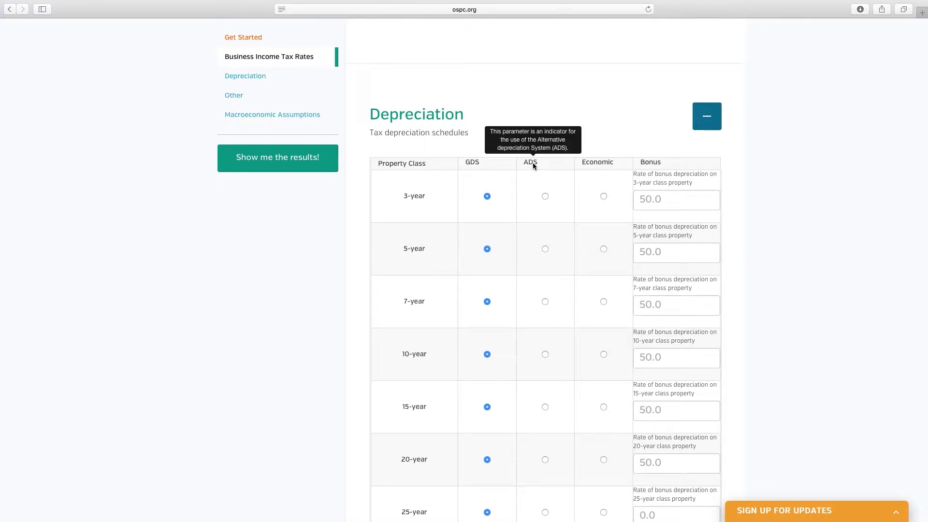
mouse_move(596, 168)
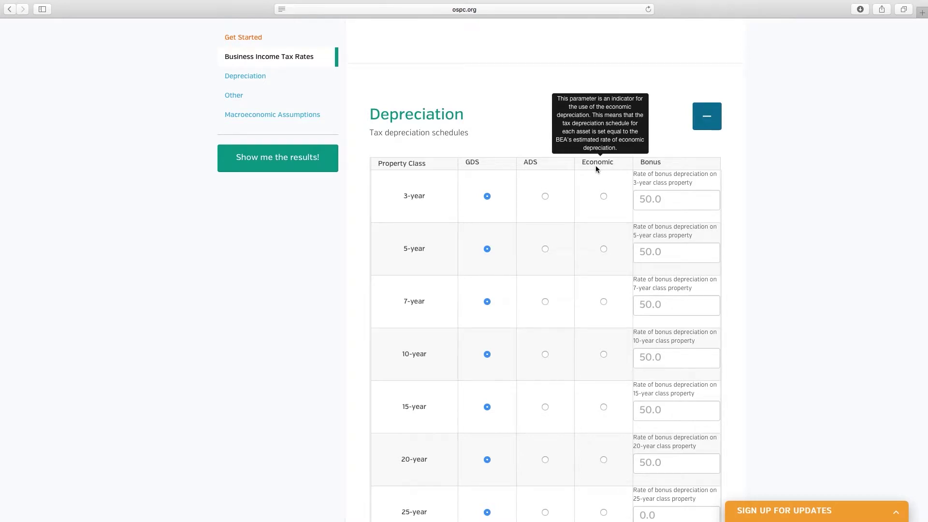
mouse_move(655, 168)
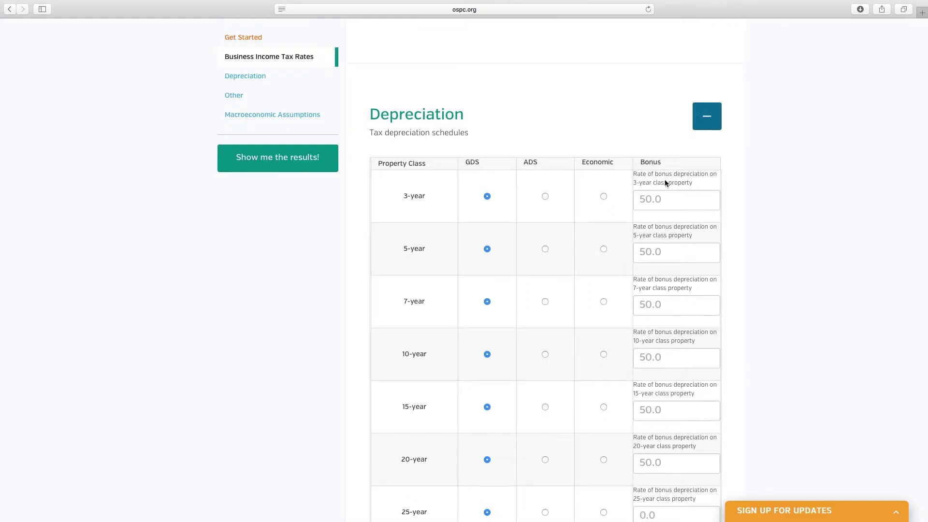
- Set the bonus depreciation rate for 3-year class property to 100
left_click(676, 198)
type("100")
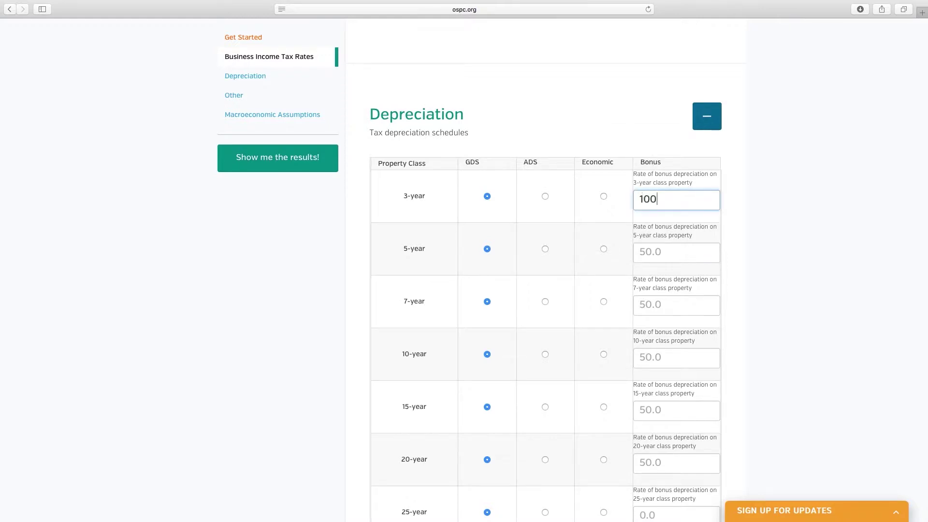
left_click(741, 205)
- Expand the Other section and examine the interest deductibility haircut, corporate equity allowance, property tax and investment tax credit parameters
scroll(741, 207, "down", 2)
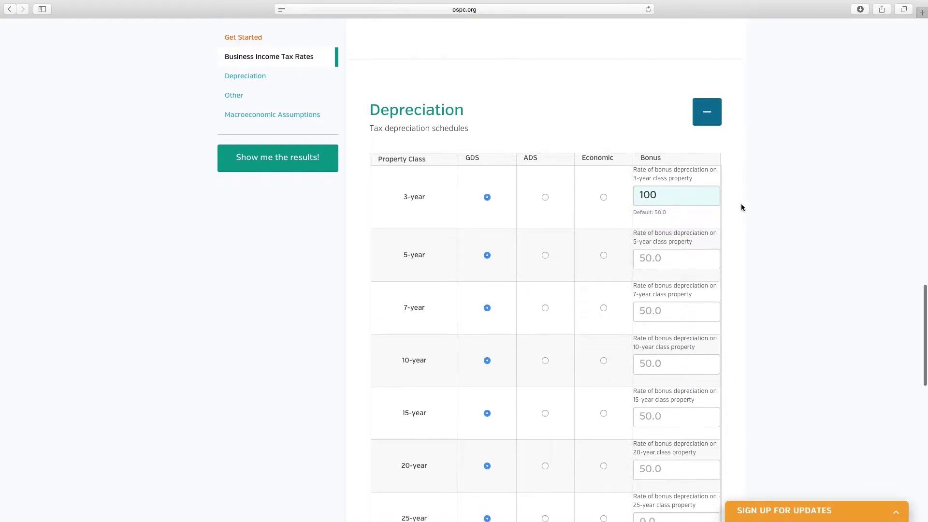
scroll(741, 207, "down", 3)
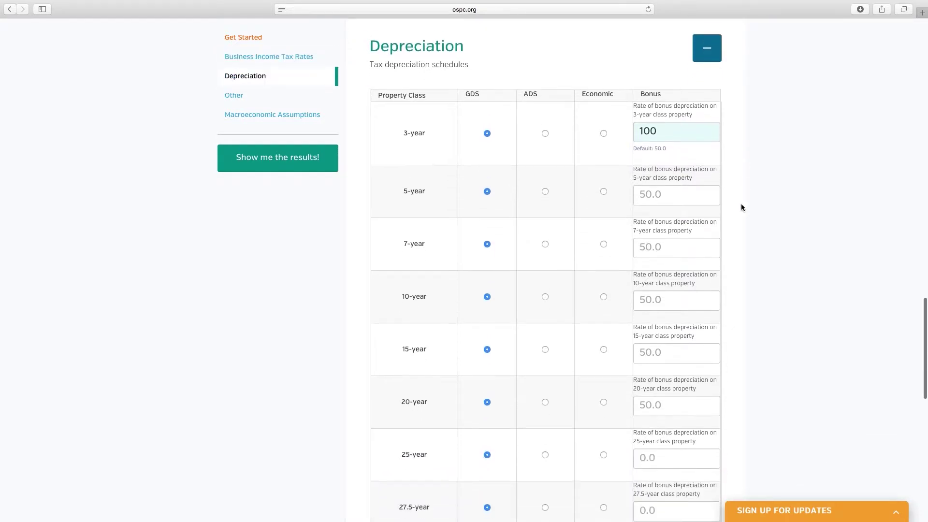
scroll(741, 207, "down", 4)
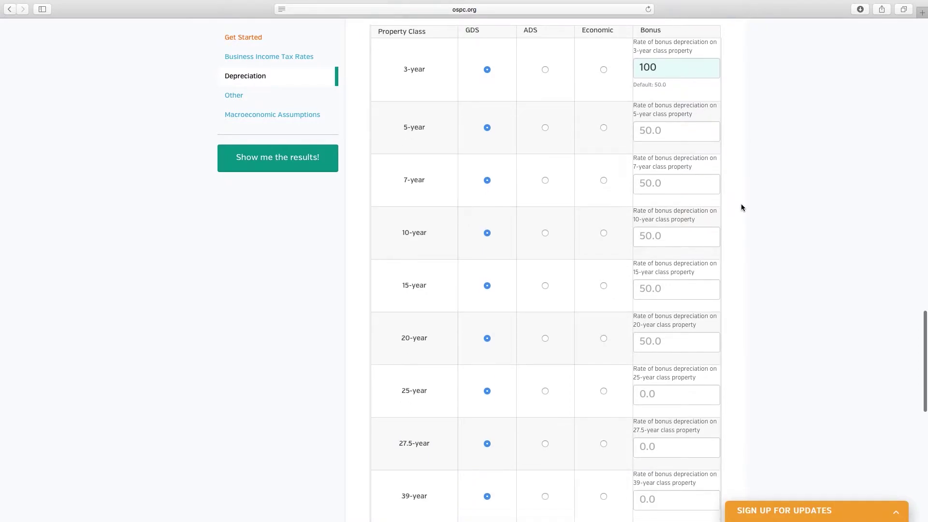
scroll(742, 208, "down", 2)
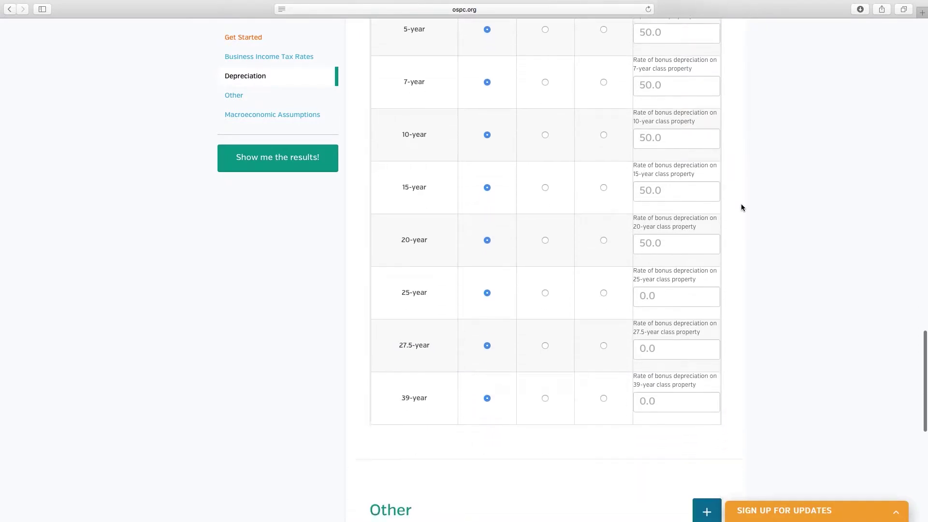
scroll(742, 207, "down", 5)
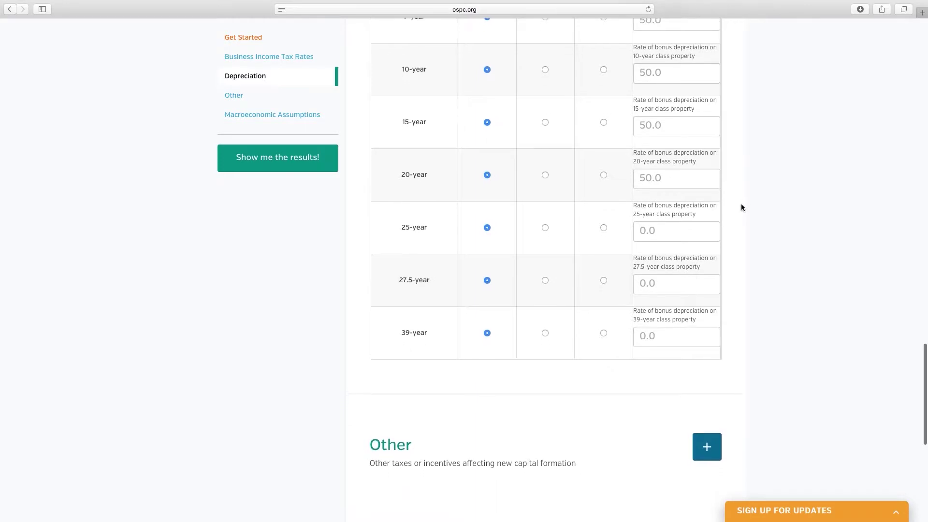
left_click(707, 338)
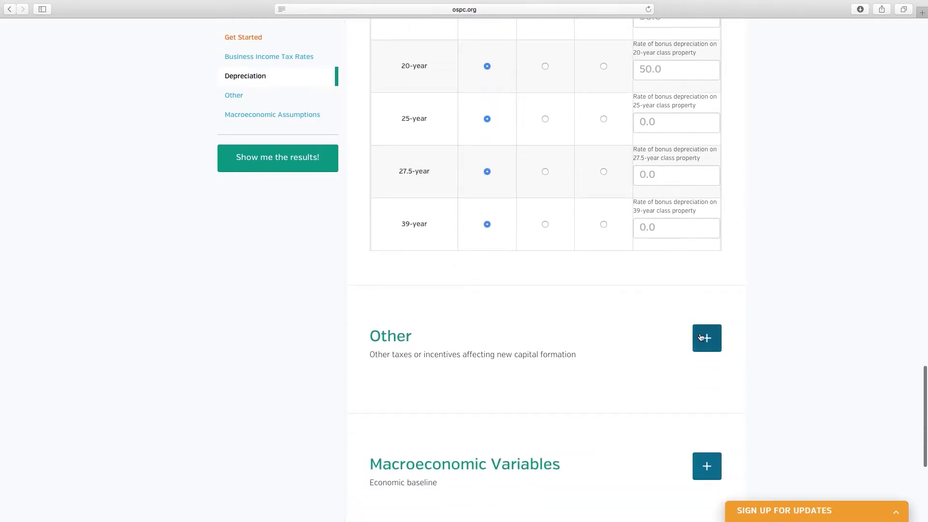
scroll(622, 340, "down", 2)
scroll(622, 340, "down", 4)
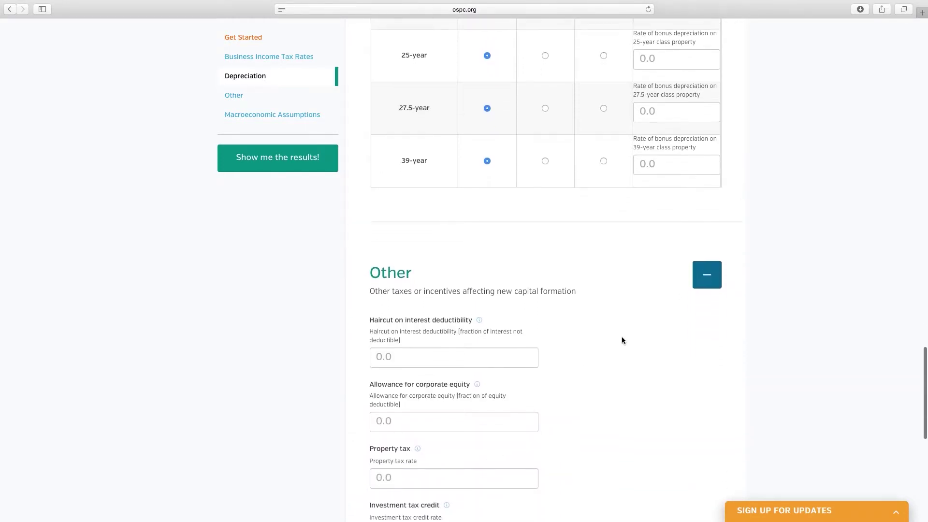
scroll(622, 340, "down", 3)
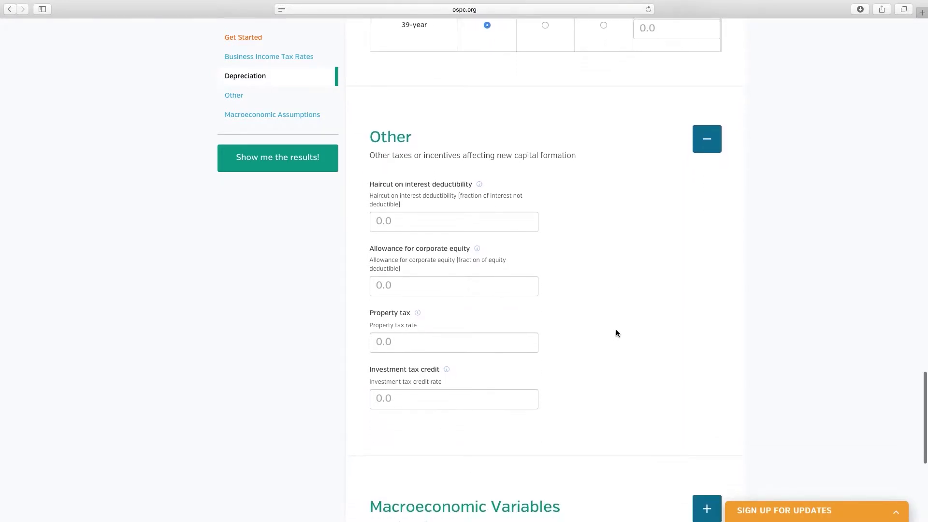
left_click(510, 220)
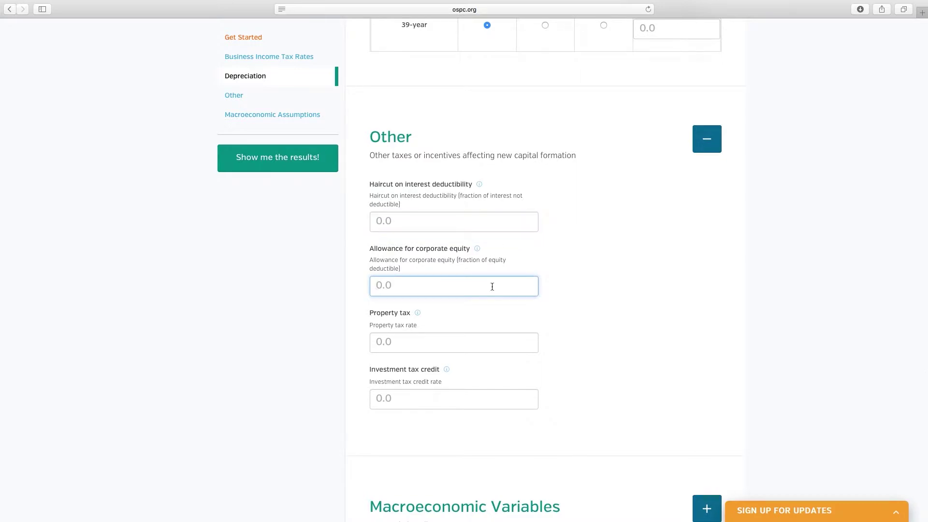
left_click(489, 340)
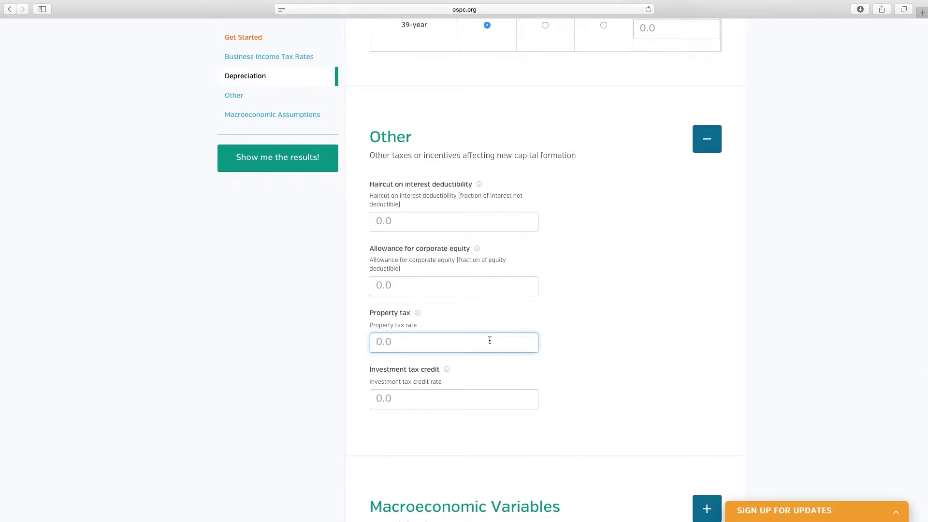
left_click(496, 400)
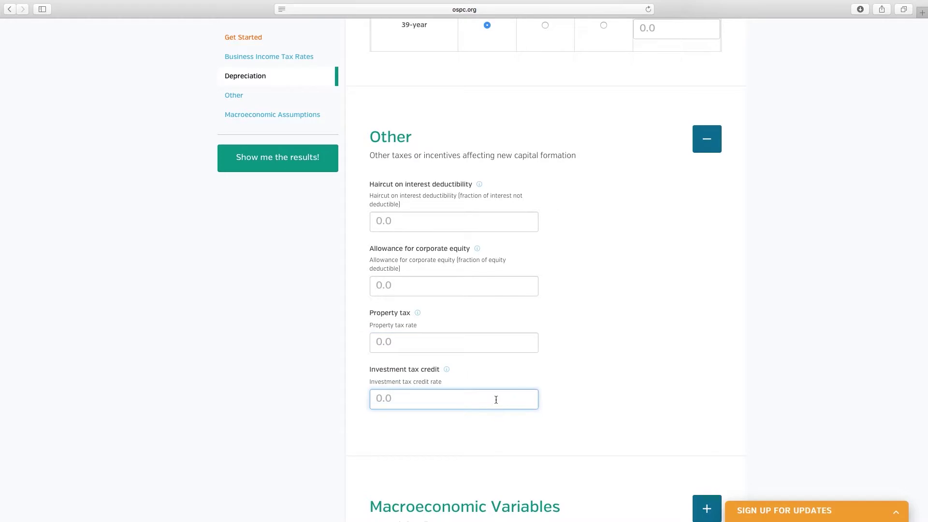
- Expand the Macroeconomic Variables section to view the economic baseline parameters
scroll(664, 371, "down", 5)
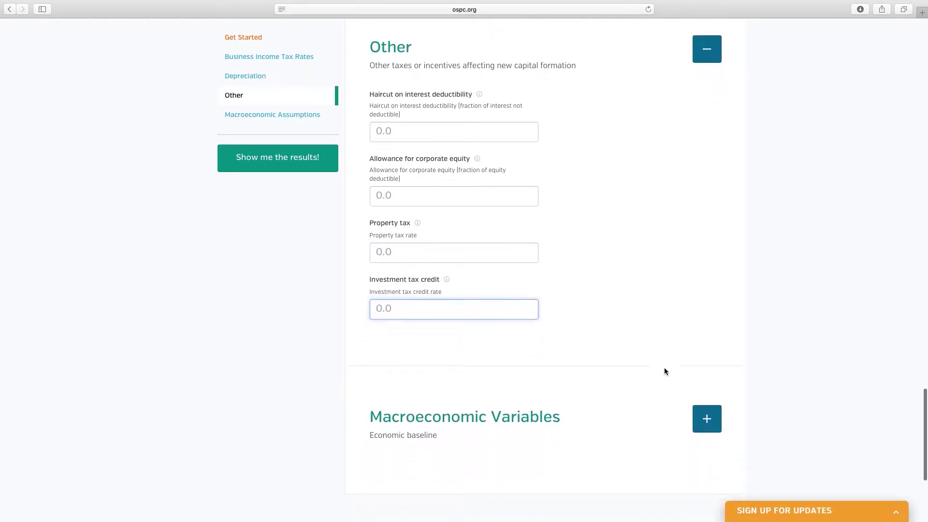
left_click(707, 375)
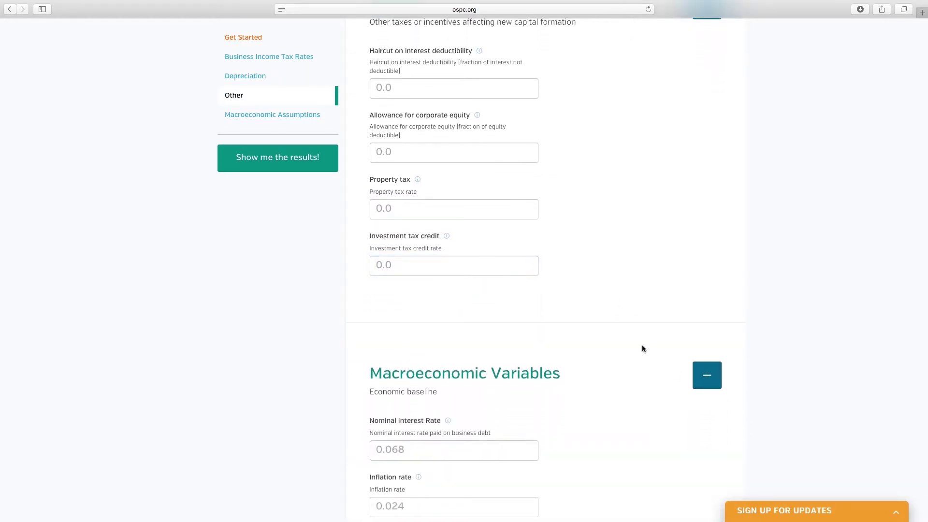
- Examine the nominal interest rate and inflation rate fields under Macroeconomic Variables
scroll(642, 348, "down", 1)
scroll(641, 348, "down", 3)
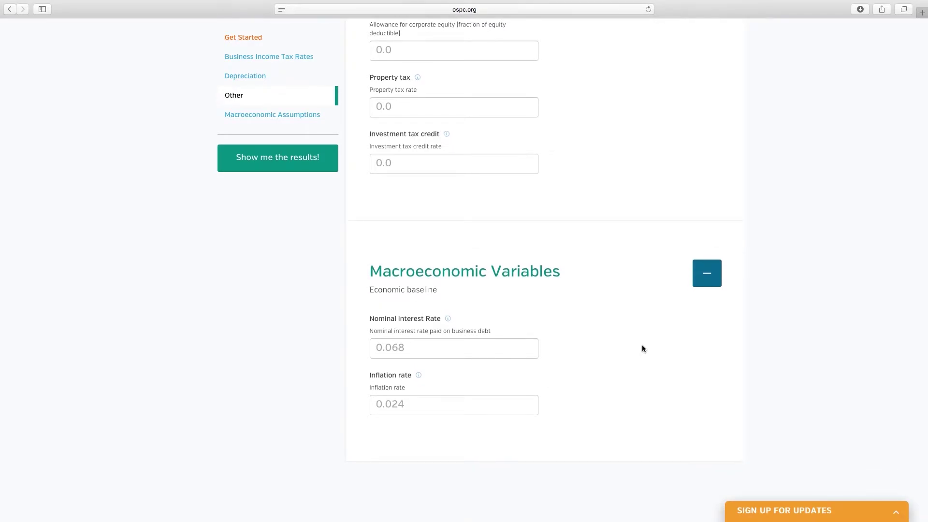
left_click(526, 348)
left_click(482, 401)
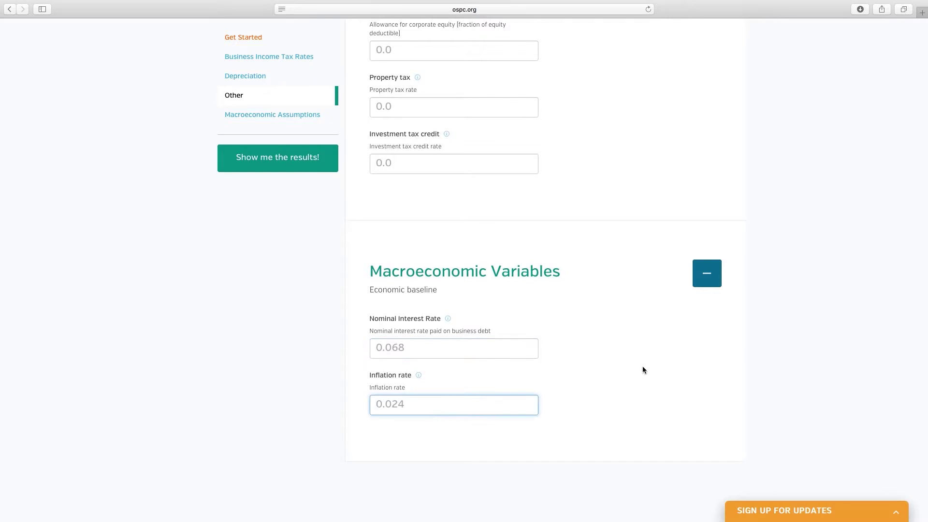
- Set the bonus depreciation rate to 100 for the 5-, 7-, 10-, 15-, 20-, 25-, 27.5- and 39-year property classes
scroll(642, 369, "up", 15)
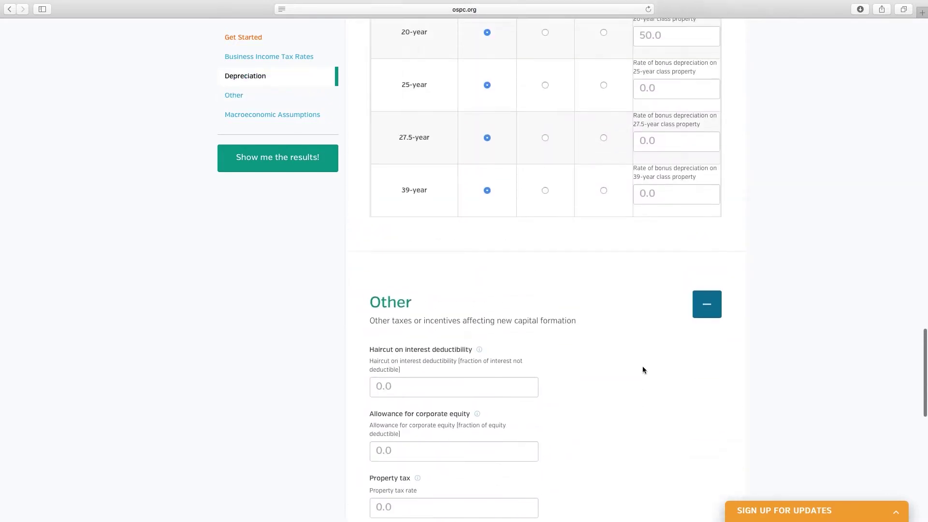
scroll(642, 366, "up", 1)
left_click(674, 227)
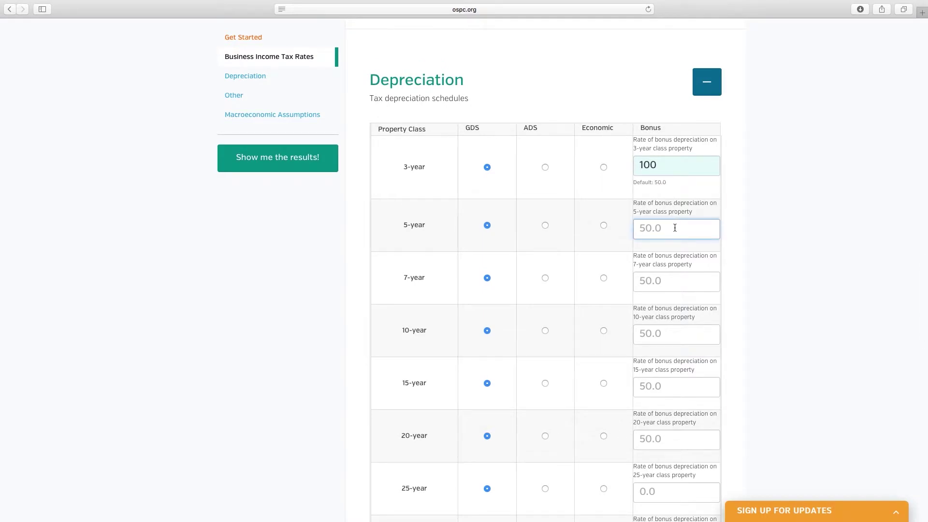
type("100")
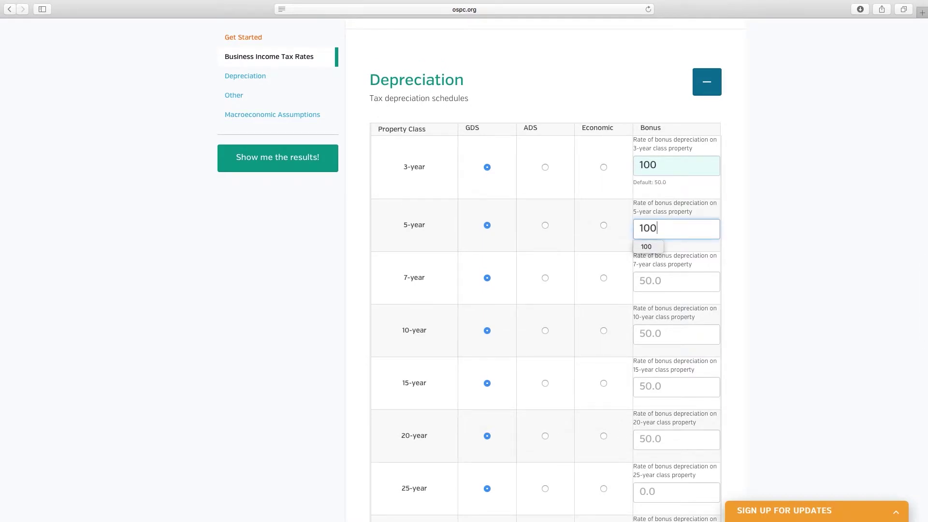
key("Tab")
type("100")
key("Tab")
type("100")
key("Tab")
type("100")
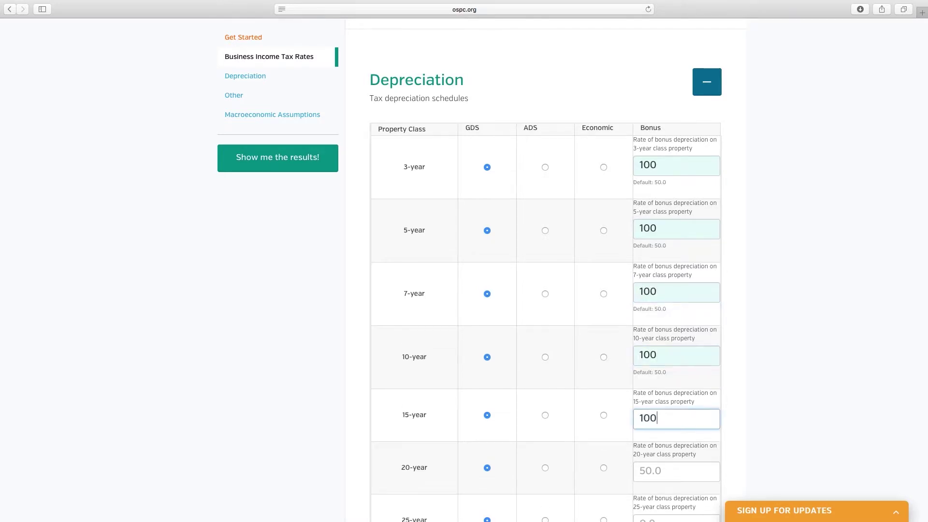
key("Tab")
type("100")
key("Tab")
type("100")
key("Tab")
type("100")
key("Tab")
type("100")
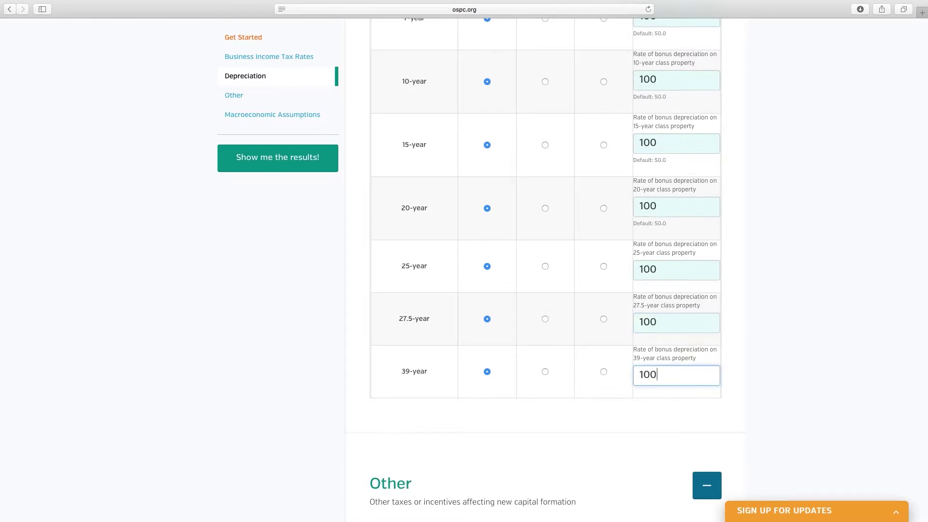
left_click(696, 414)
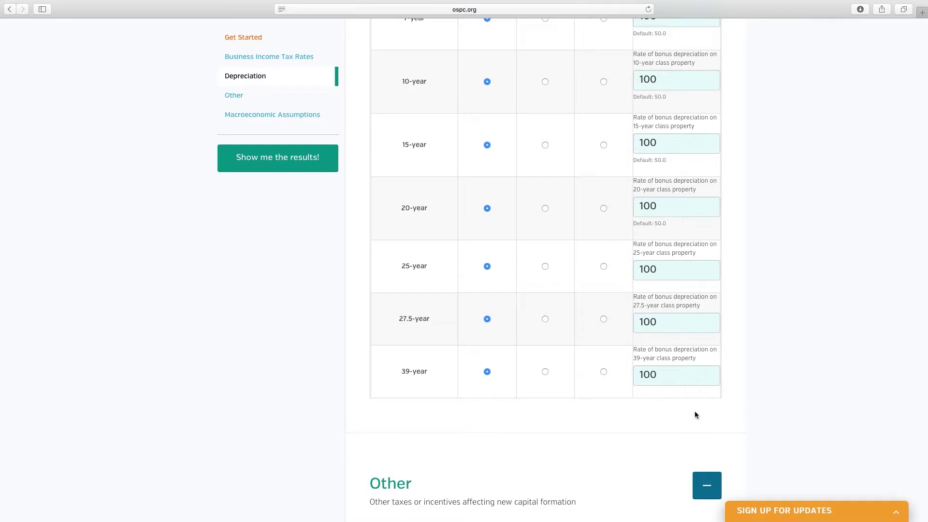
scroll(694, 412, "up", 5)
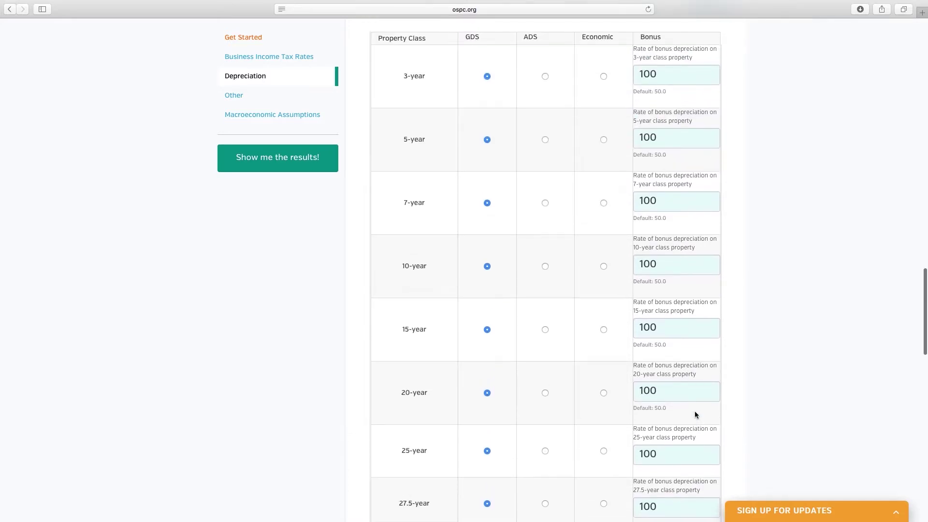
scroll(695, 415, "down", 5)
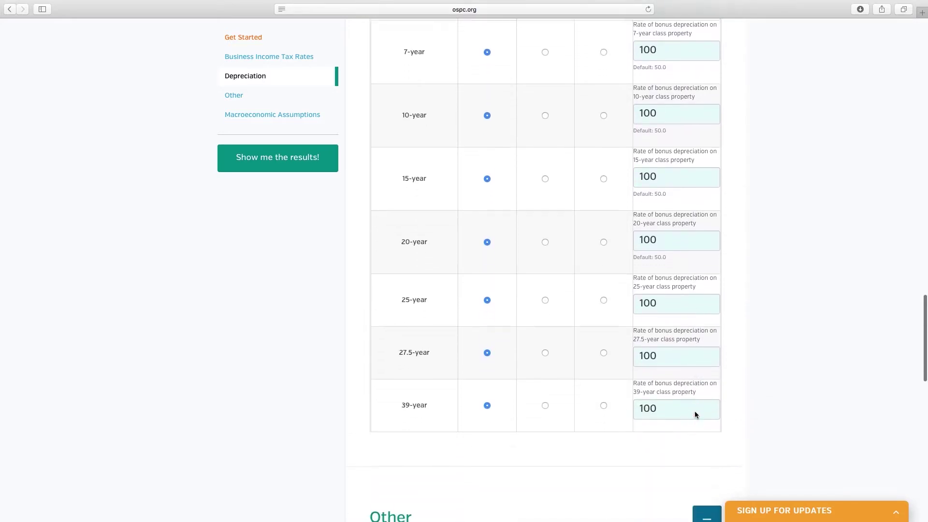
- Set the haircut on interest deductibility to 1.0 in the Other section
scroll(695, 415, "down", 3)
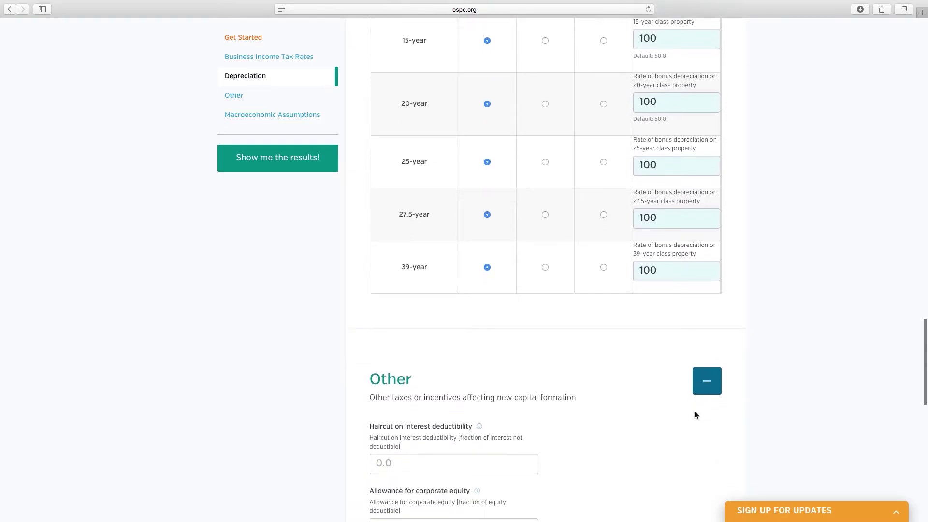
scroll(694, 415, "down", 1)
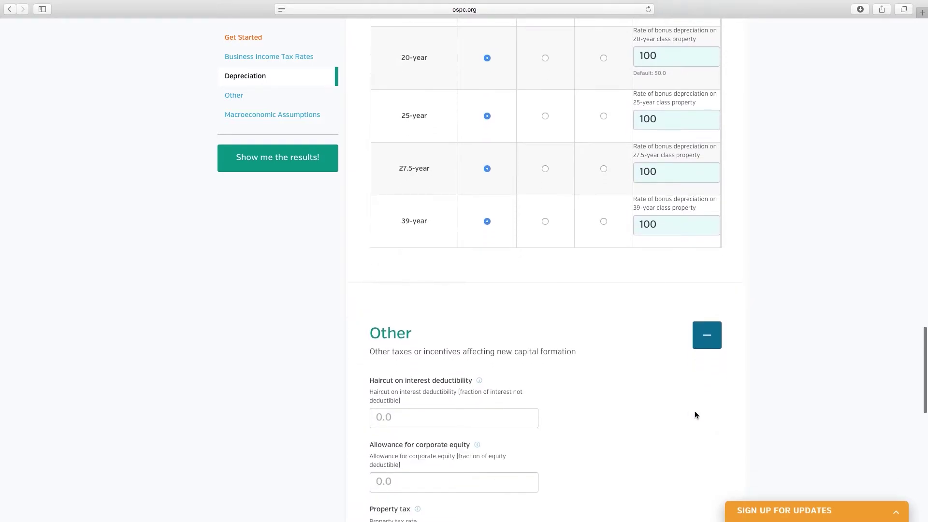
left_click(426, 418)
type("1.0")
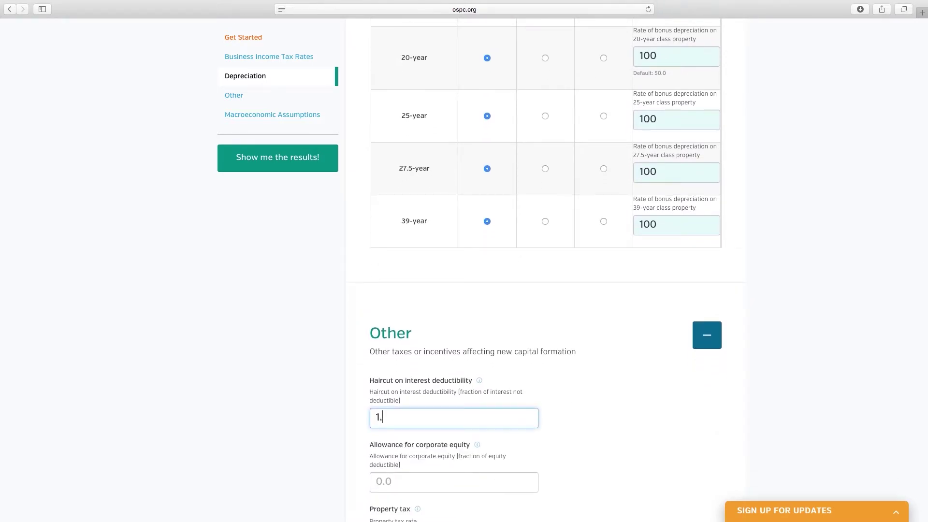
left_click(665, 399)
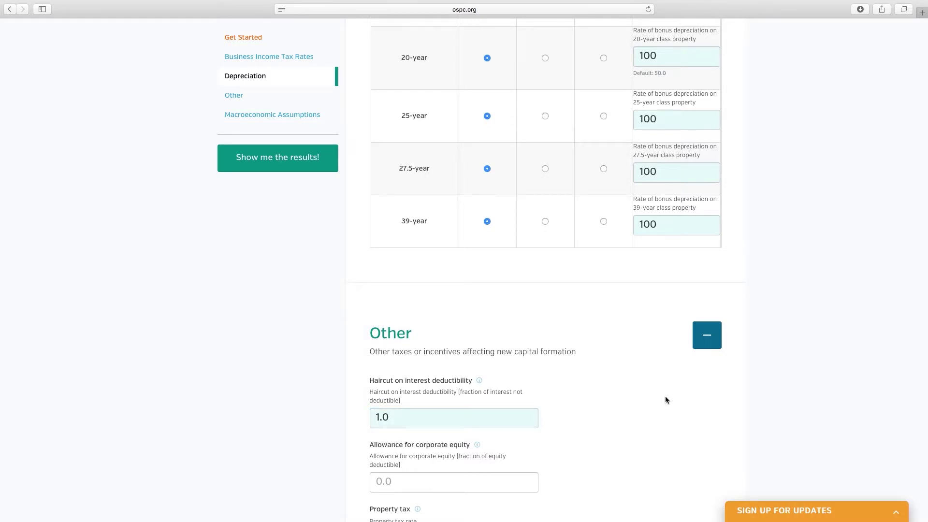
- Generate the reform results and read the description of the METTR output
scroll(665, 400, "down", 4)
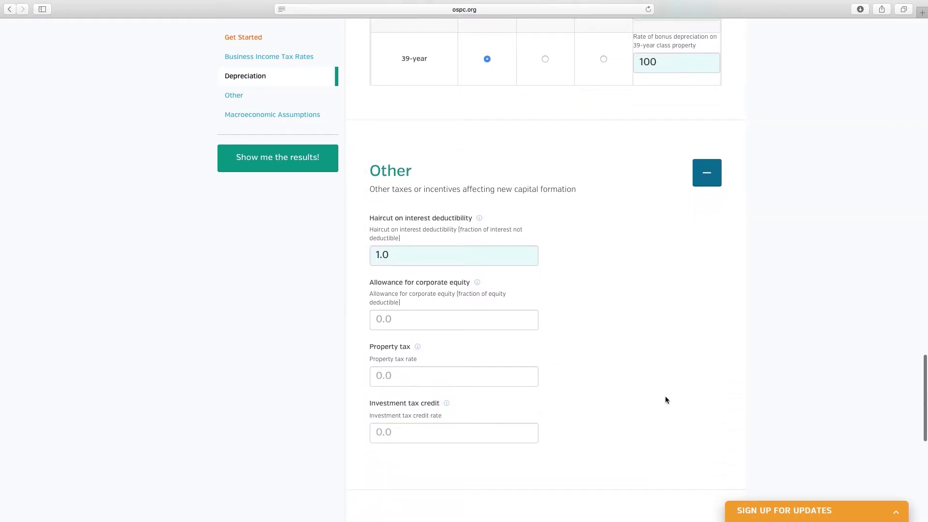
left_click(279, 155)
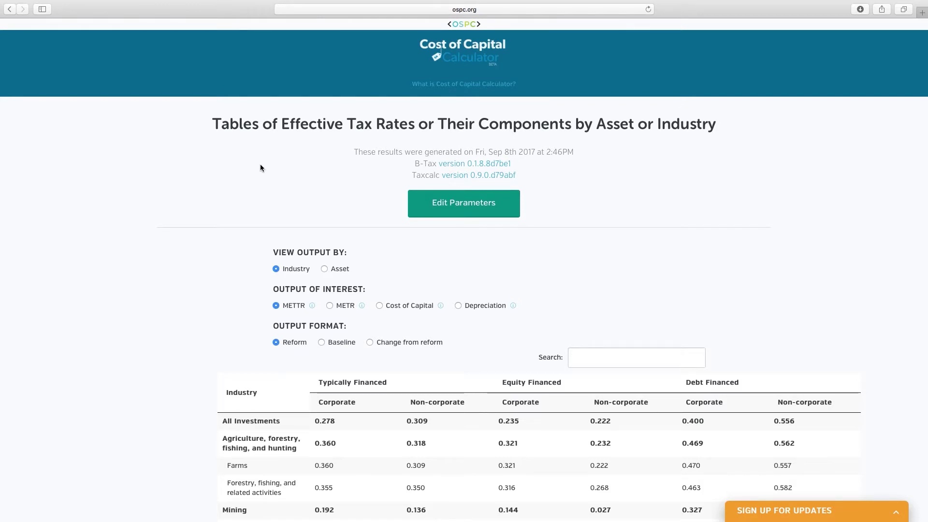
scroll(260, 167, "down", 4)
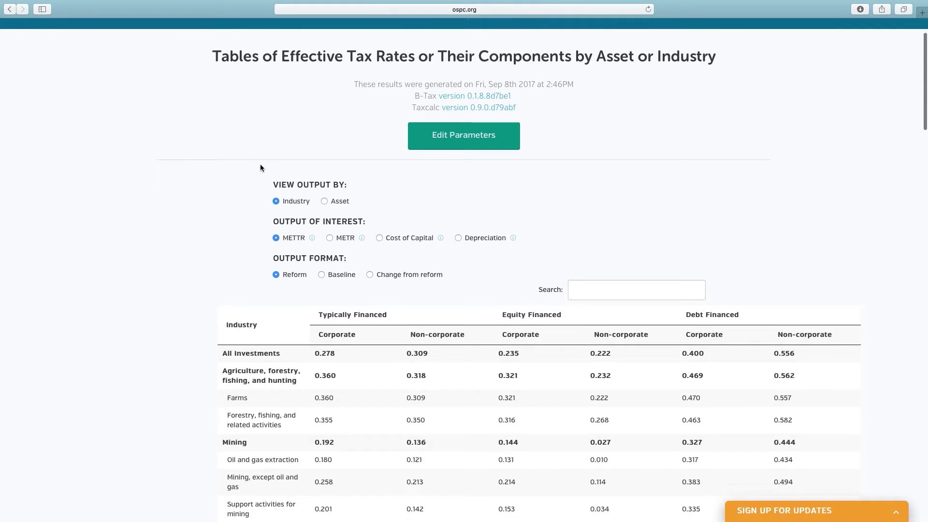
scroll(260, 168, "down", 1)
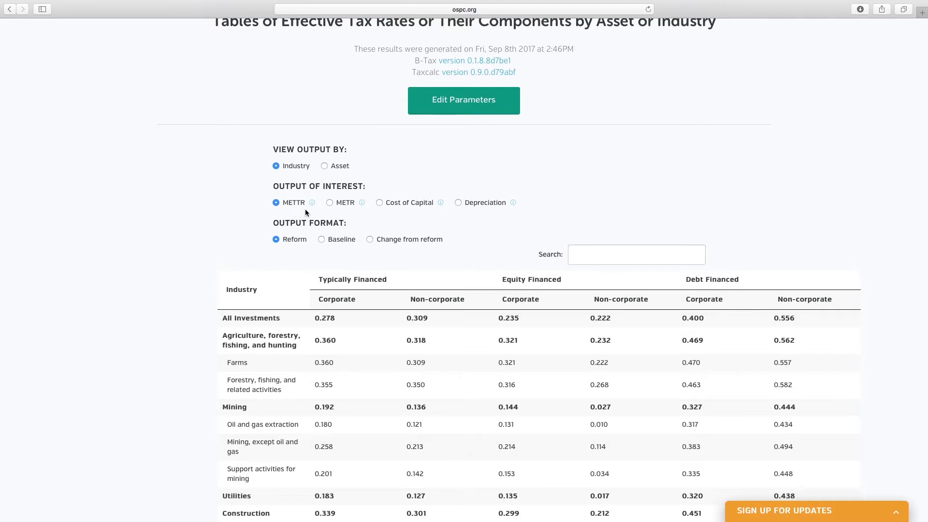
mouse_move(312, 204)
scroll(293, 248, "down", 2)
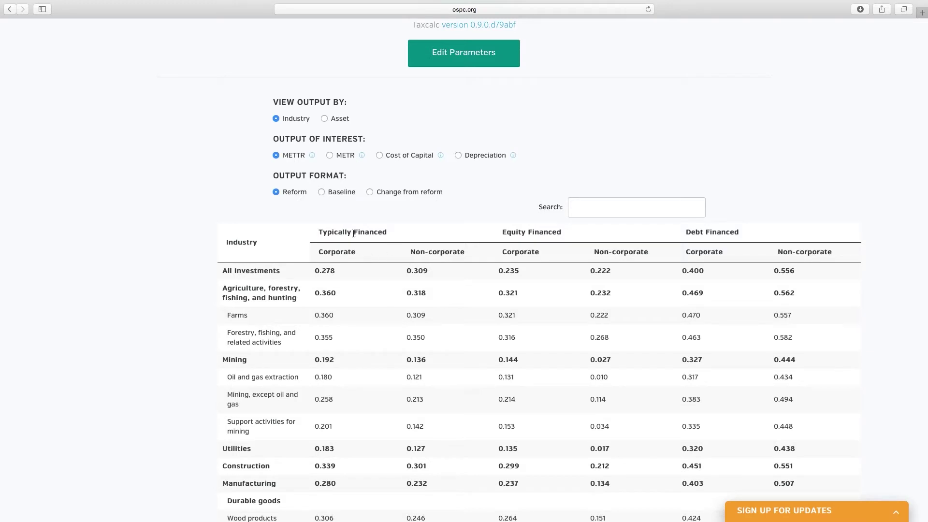
- Examine the Typically Financed, Equity Financed and Debt Financed column groups of the industry results table
left_click_drag(318, 232, 388, 233)
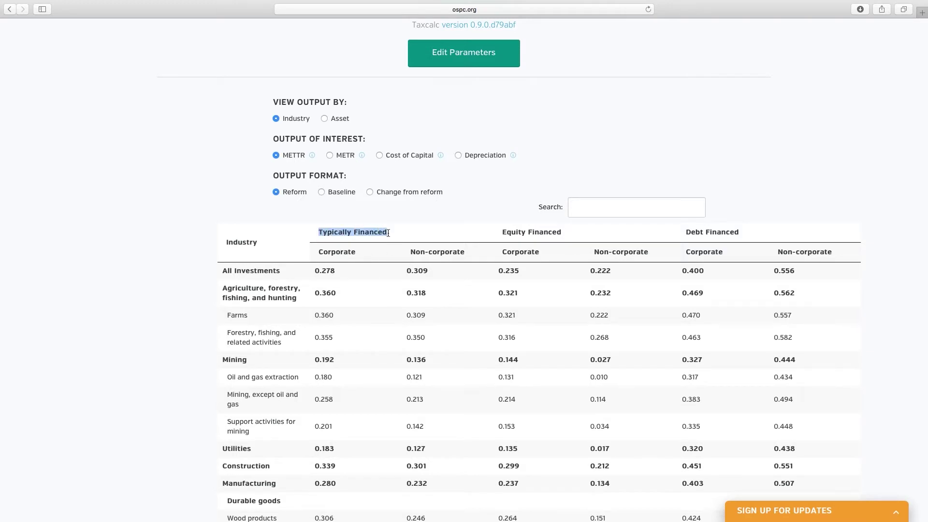
left_click(371, 283)
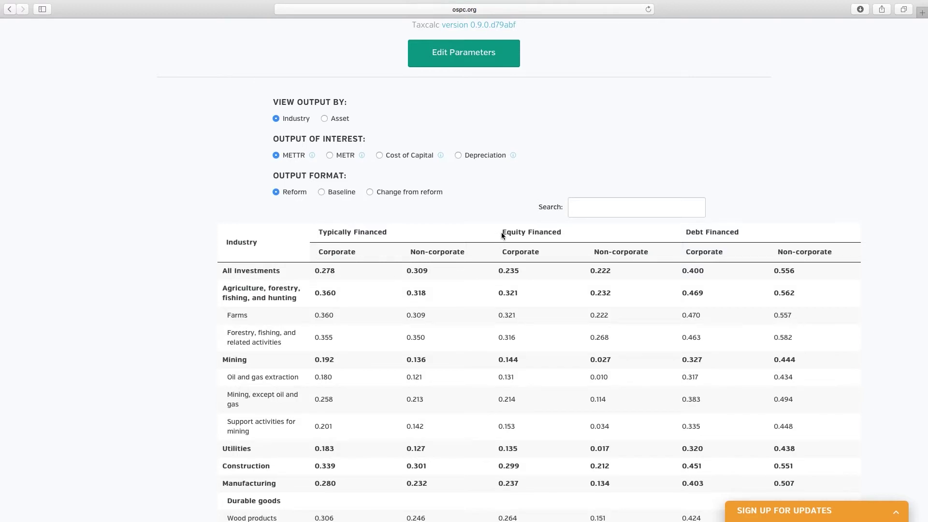
left_click_drag(501, 235, 559, 238)
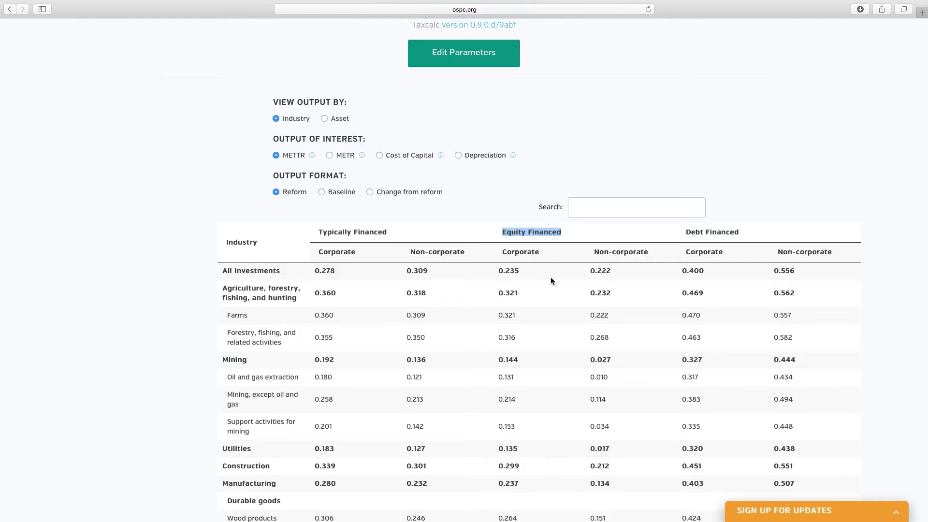
left_click_drag(681, 234, 737, 240)
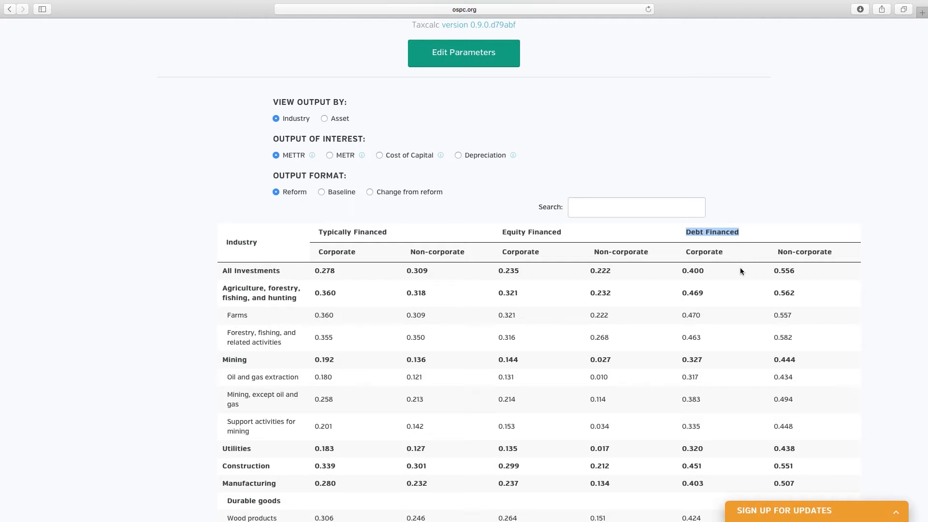
- Examine the All Investments row, the Agriculture and Mining industry groups, and the Farms and Forestry sub-industries
left_click(281, 271)
left_click_drag(280, 271, 220, 271)
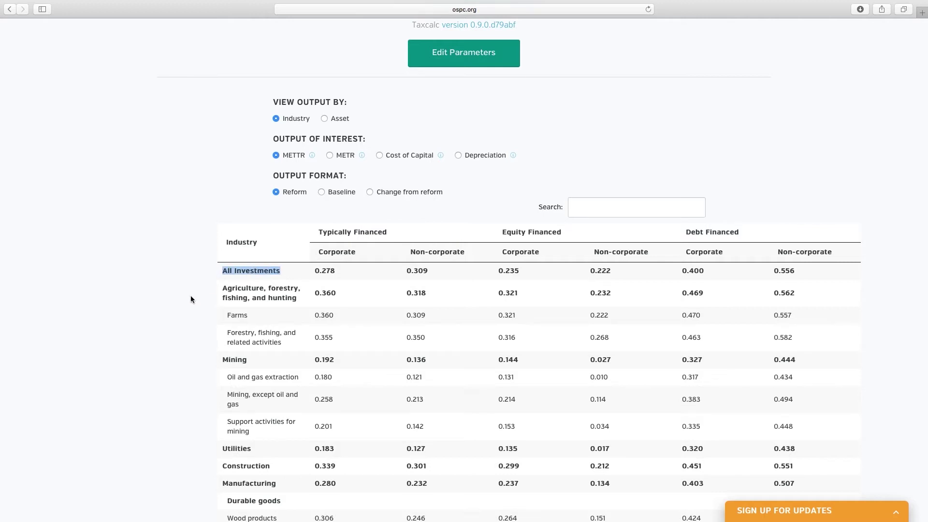
left_click_drag(296, 302, 224, 290)
left_click_drag(251, 360, 221, 360)
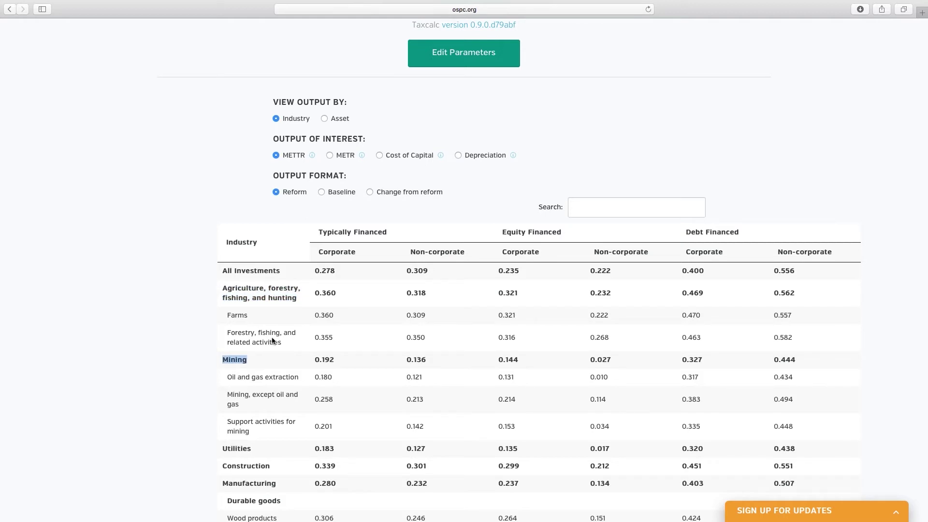
left_click(288, 341)
left_click_drag(274, 342, 227, 316)
left_click(202, 322)
- View the output by asset and look through the All Investments, Equipment, Structures, Inventories and Land rows
left_click(324, 120)
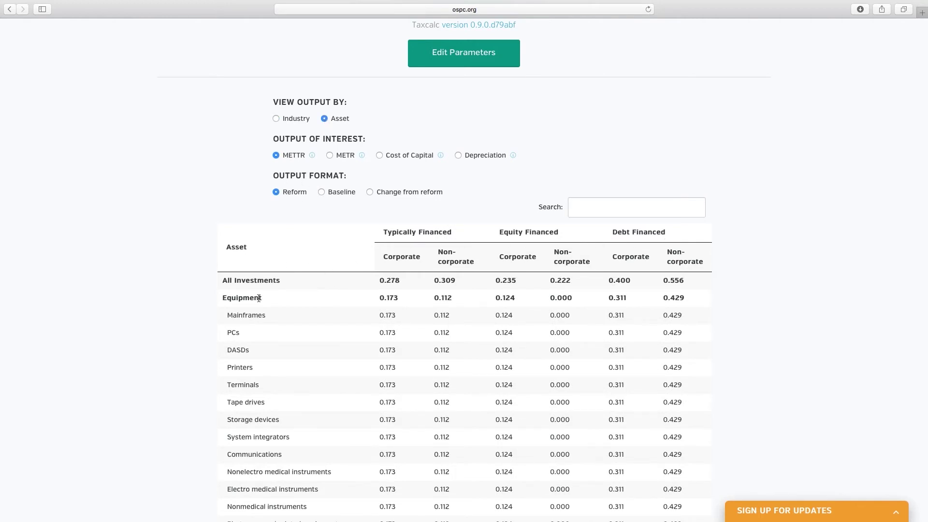
left_click_drag(288, 281, 222, 282)
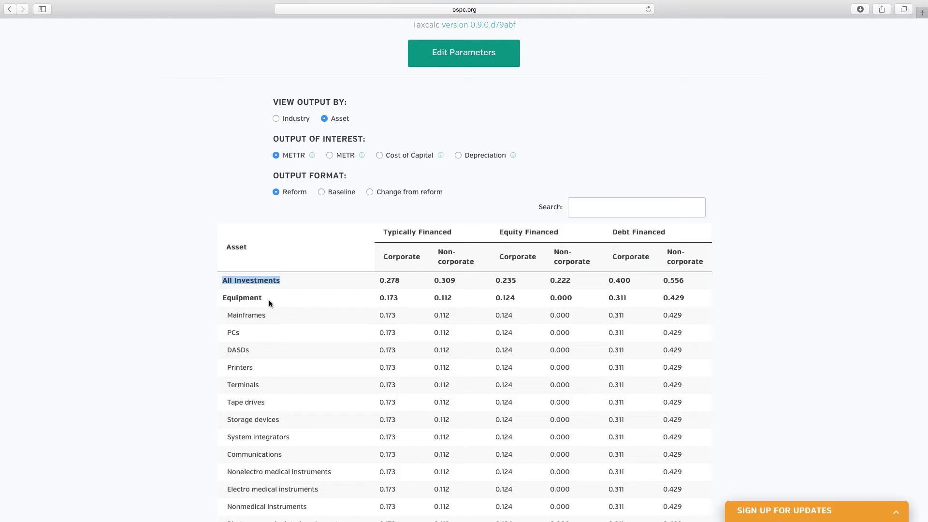
left_click_drag(269, 301, 223, 300)
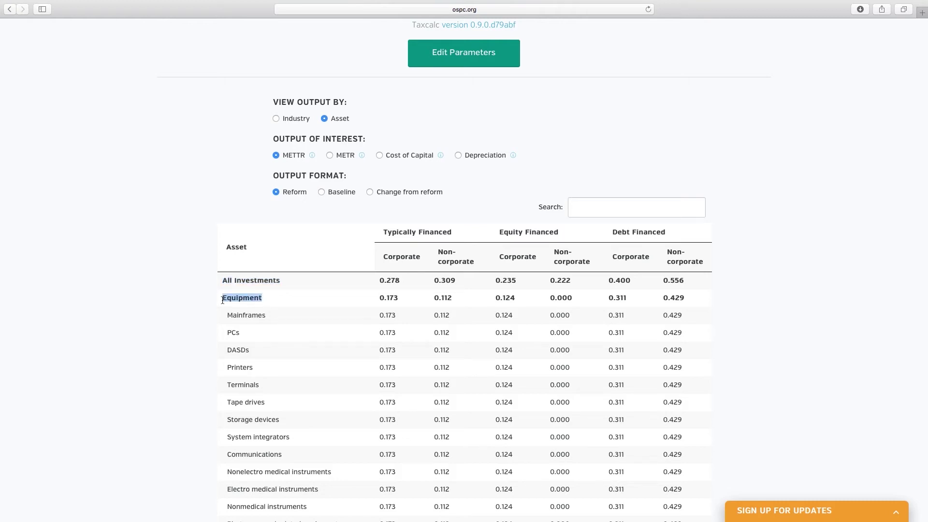
scroll(206, 332, "down", 15)
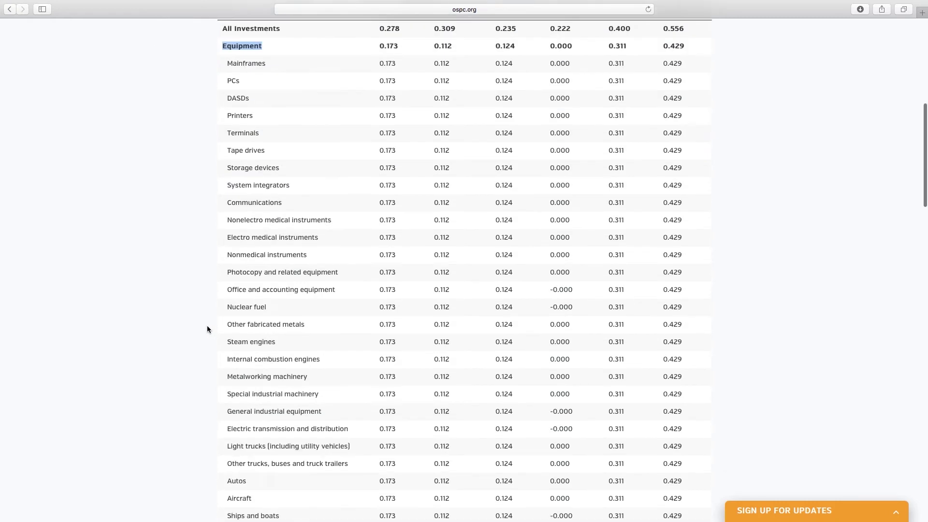
left_click_drag(261, 308, 222, 305)
scroll(219, 312, "down", 10)
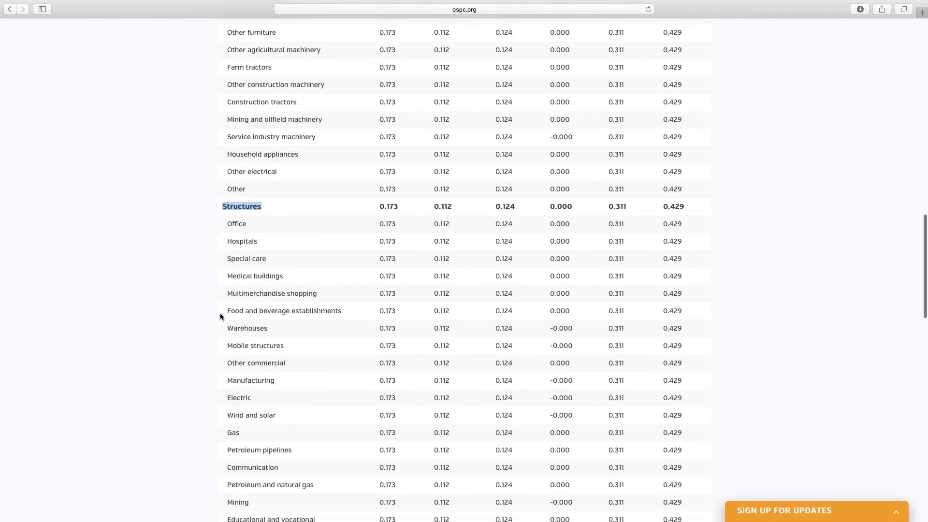
triple_click(228, 438)
scroll(225, 437, "down", 12)
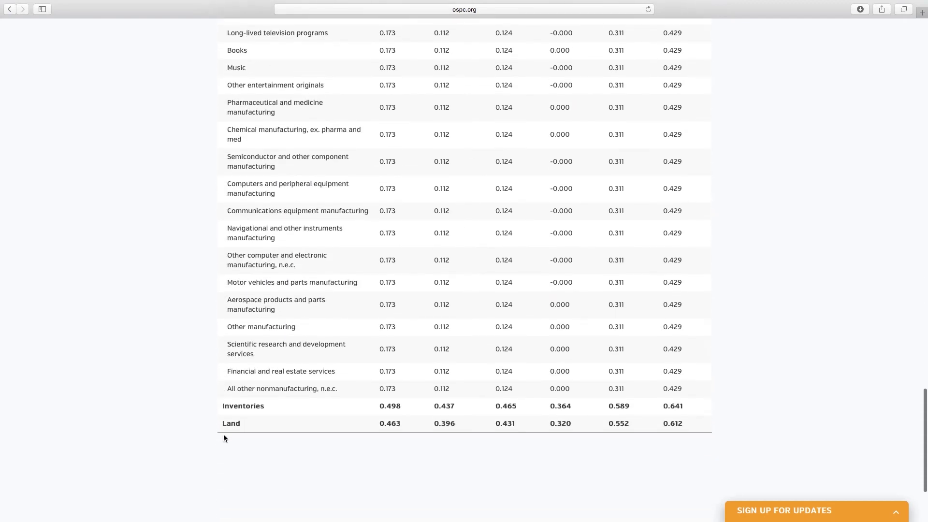
left_click_drag(271, 407, 218, 424)
- View the asset table in the Baseline format, and switch the output format to Change from reform
scroll(219, 423, "up", 15)
scroll(219, 423, "up", 10)
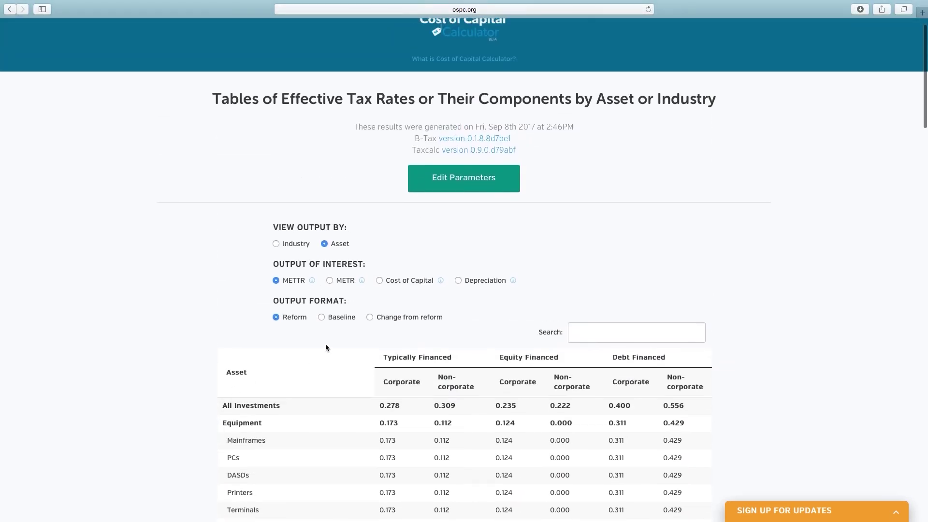
left_click(321, 317)
scroll(322, 317, "down", 2)
scroll(322, 317, "down", 2)
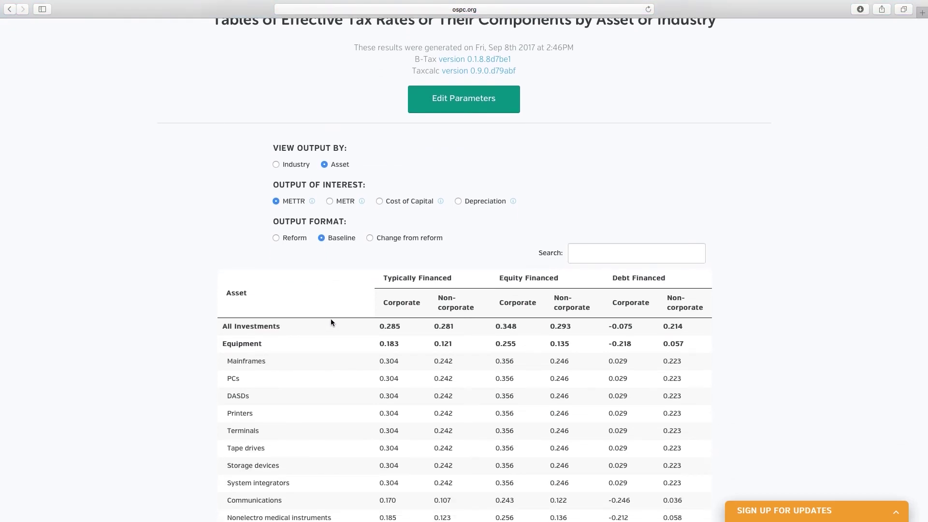
left_click(370, 238)
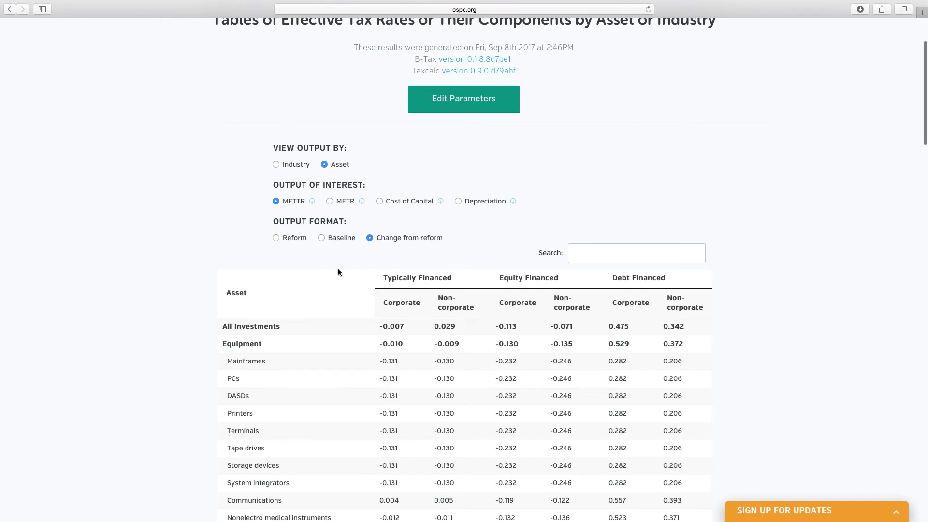
- Change the output of interest to METR, read its description and look over the table
scroll(337, 269, "up", 1)
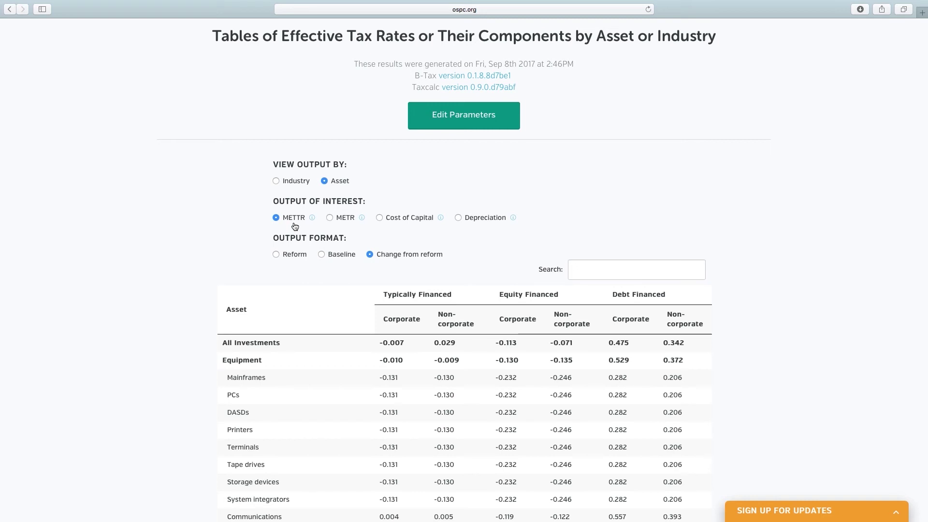
left_click(330, 219)
mouse_move(362, 221)
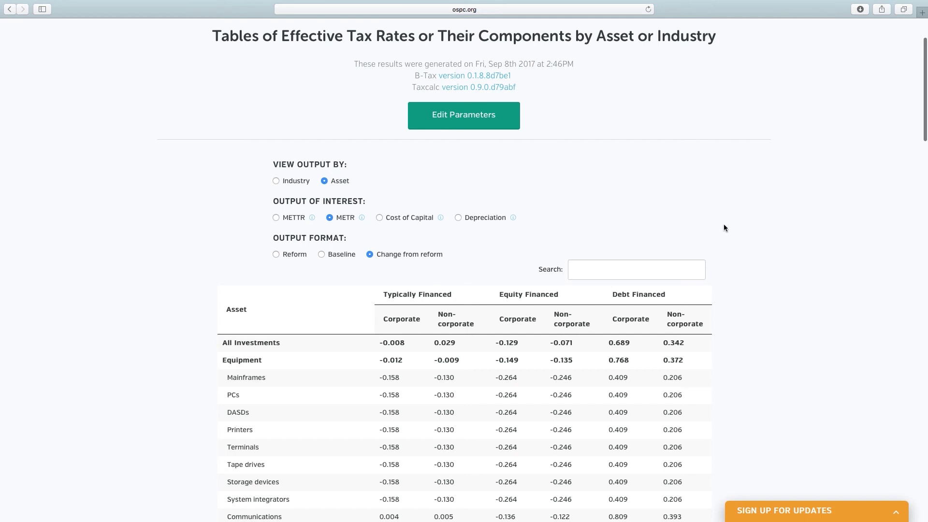
scroll(723, 227, "down", 3)
scroll(724, 227, "up", 4)
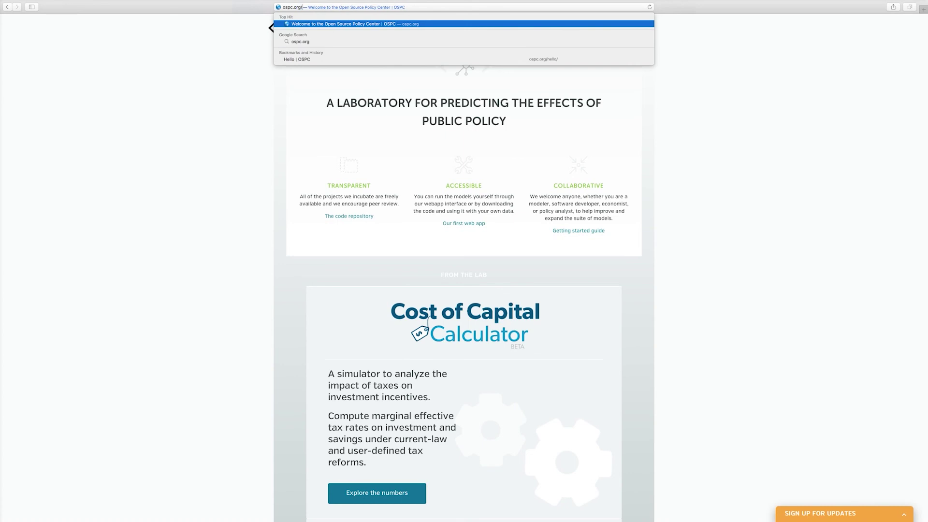
- Open the OSPC contact page at ospc.org/contact
type("contact")
key("Return")
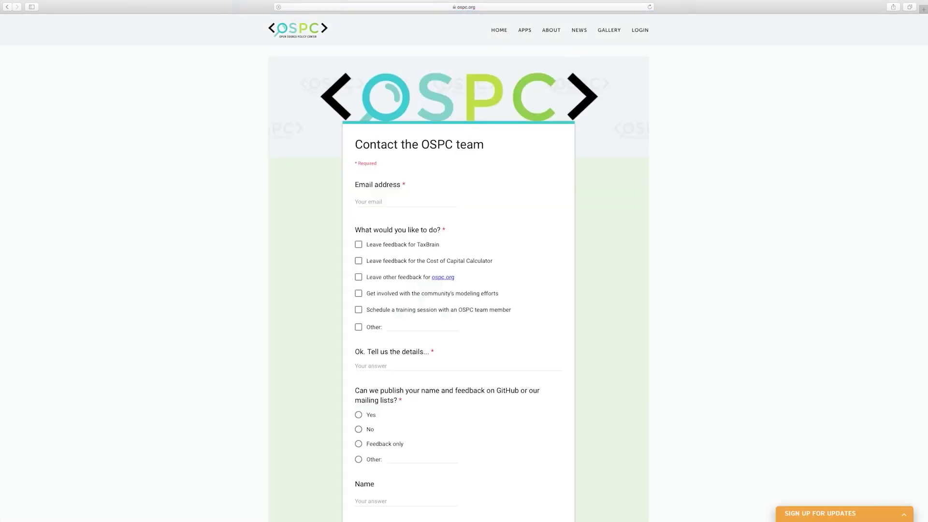